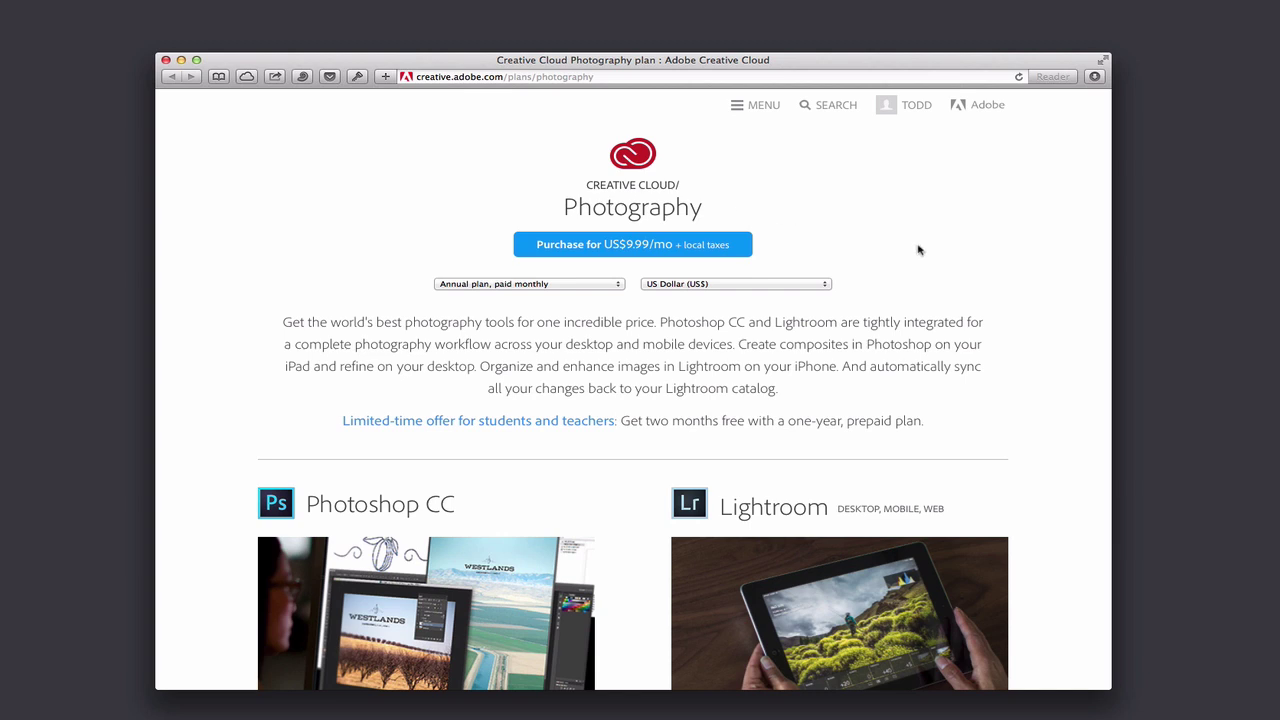
scroll(967, 318, "down", 3)
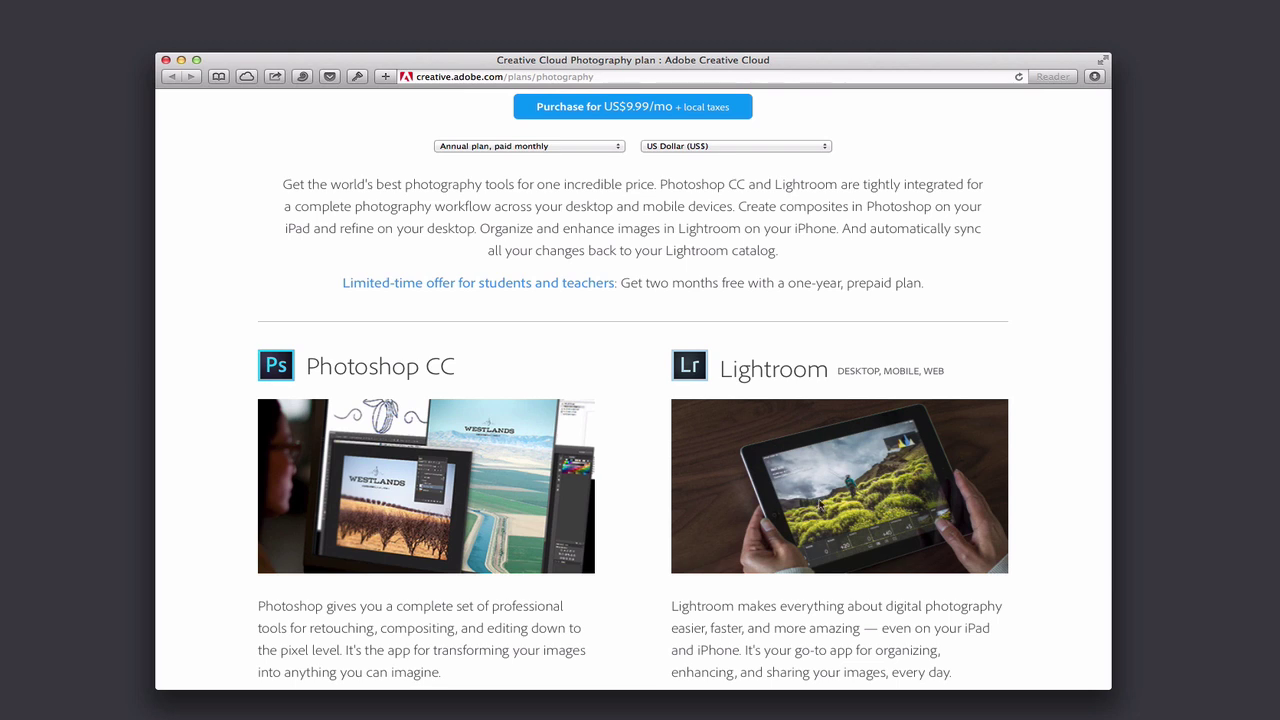
scroll(865, 504, "up", 3)
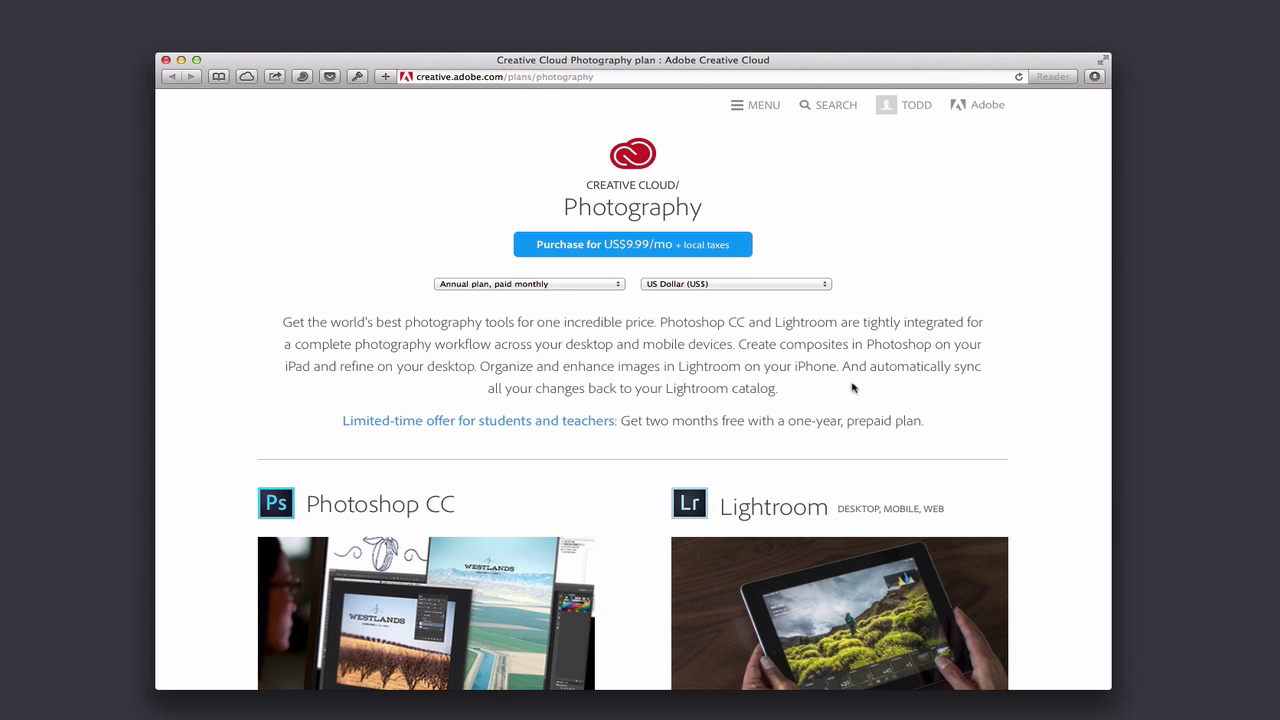
scroll(853, 388, "down", 3)
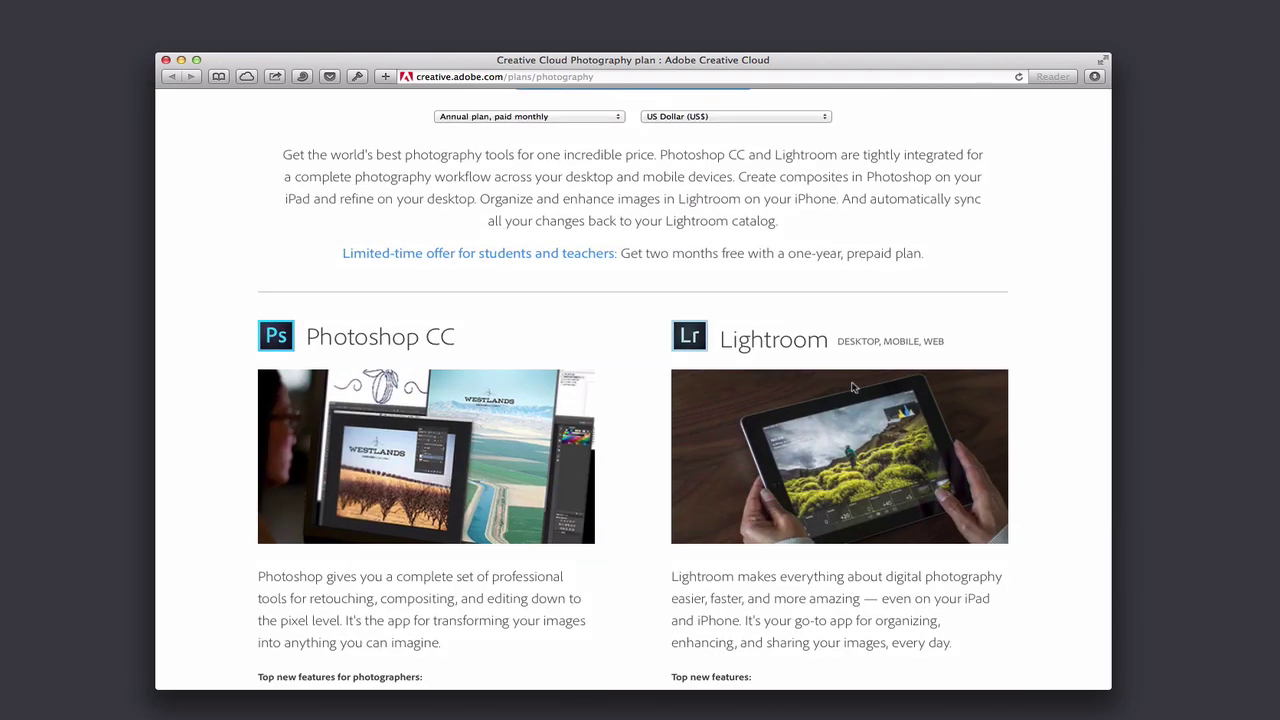
scroll(853, 388, "up", 3)
scroll(853, 388, "down", 2)
scroll(853, 388, "down", 10)
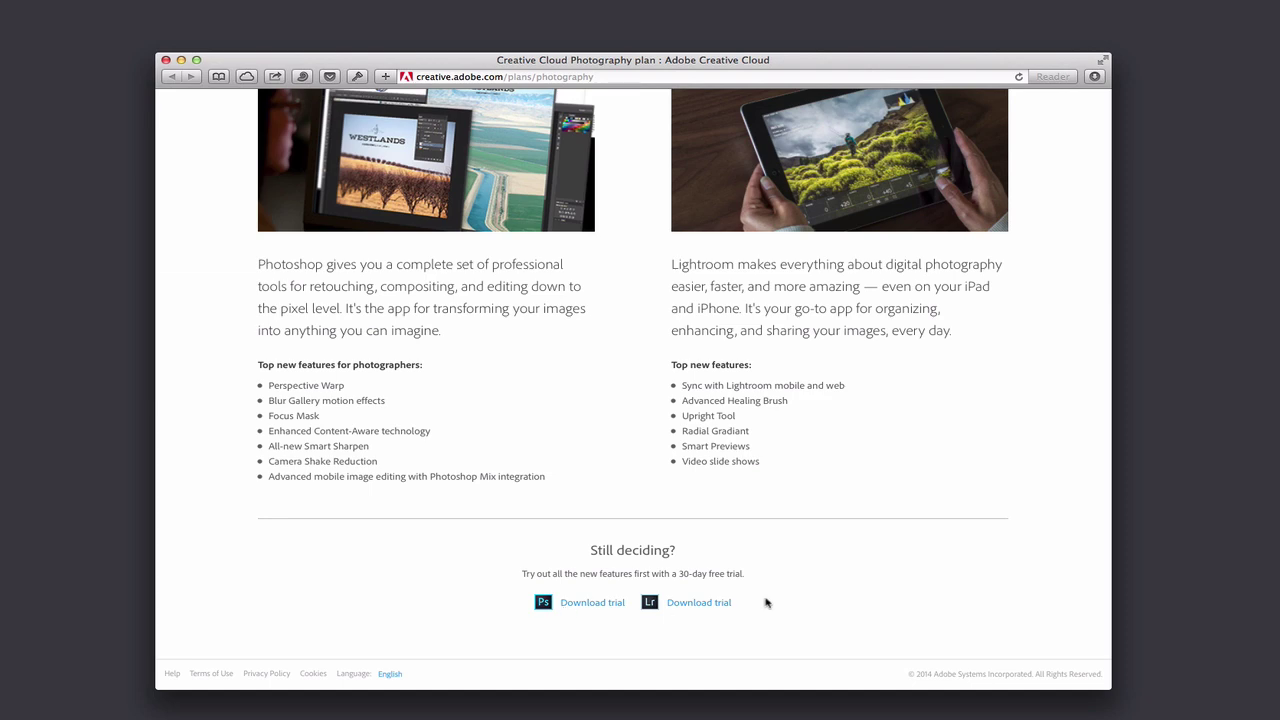
scroll(766, 600, "up", 15)
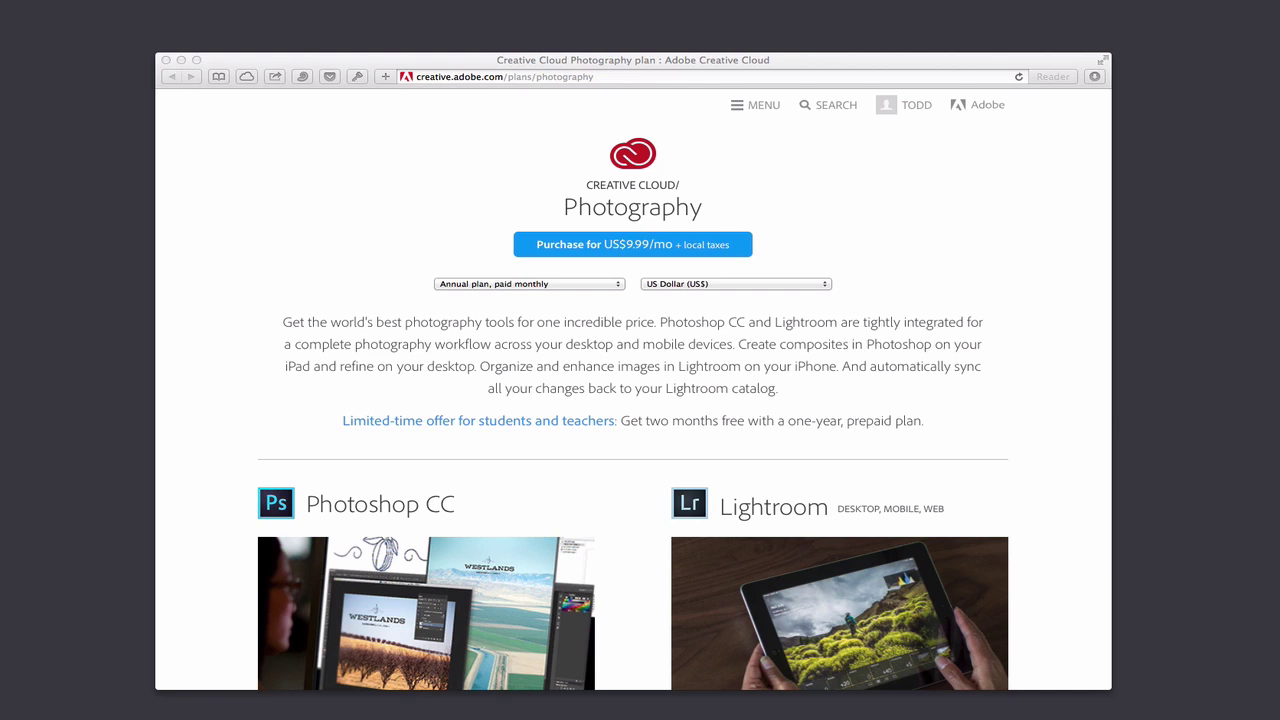
- Minimize the Safari window to reveal Lightroom's Library with the mountain photo
left_click(624, 62)
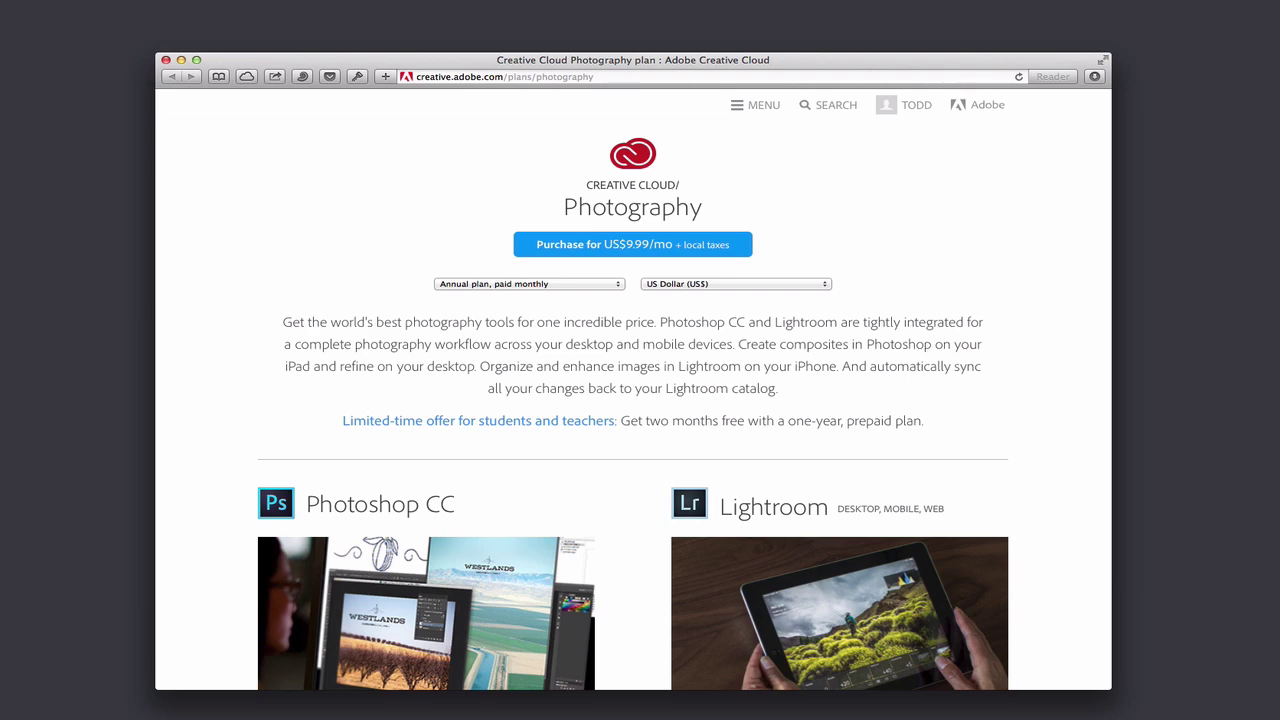
left_click(181, 61)
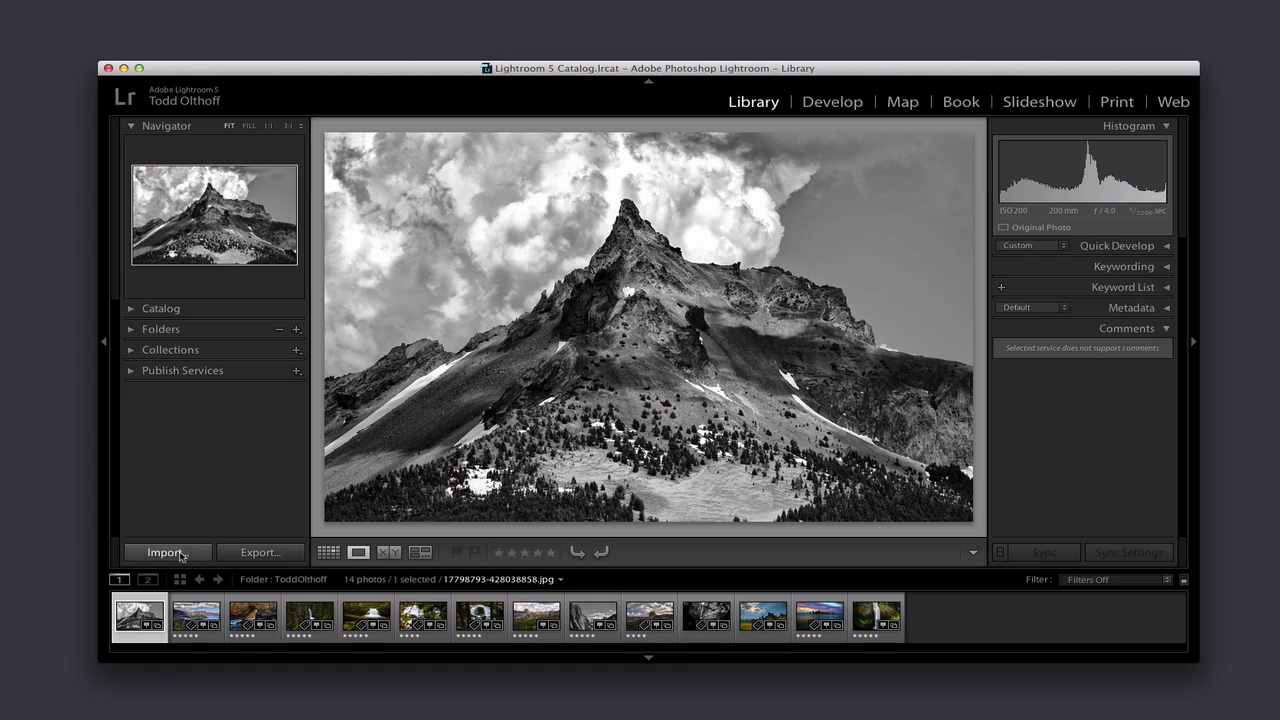
- Open the Import dialog from the Library module's left panel
left_click(166, 552)
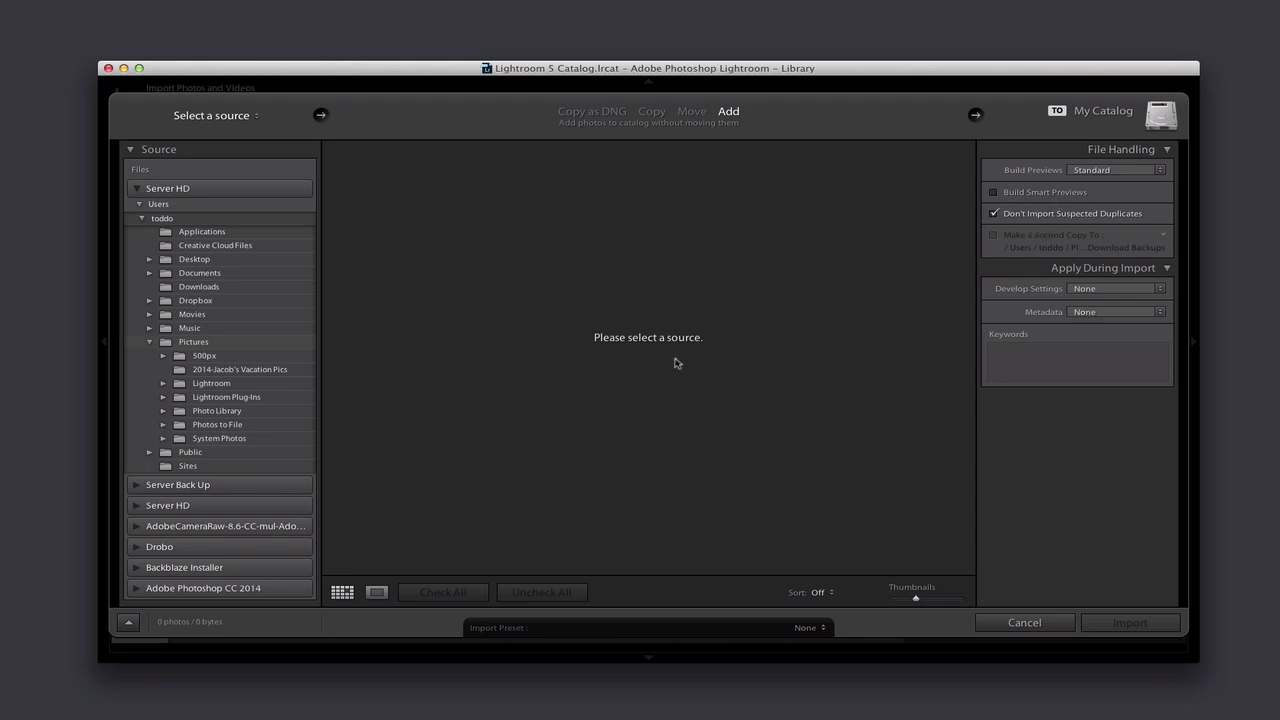
left_click(257, 119)
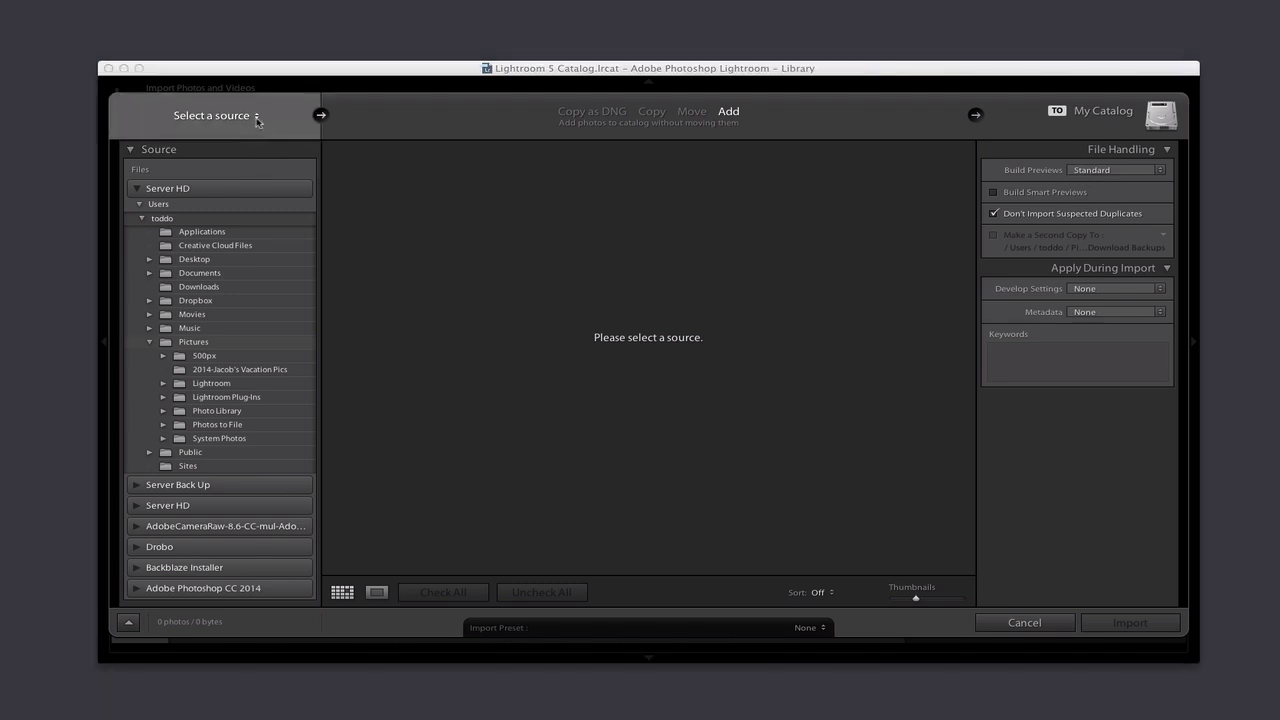
left_click(257, 120)
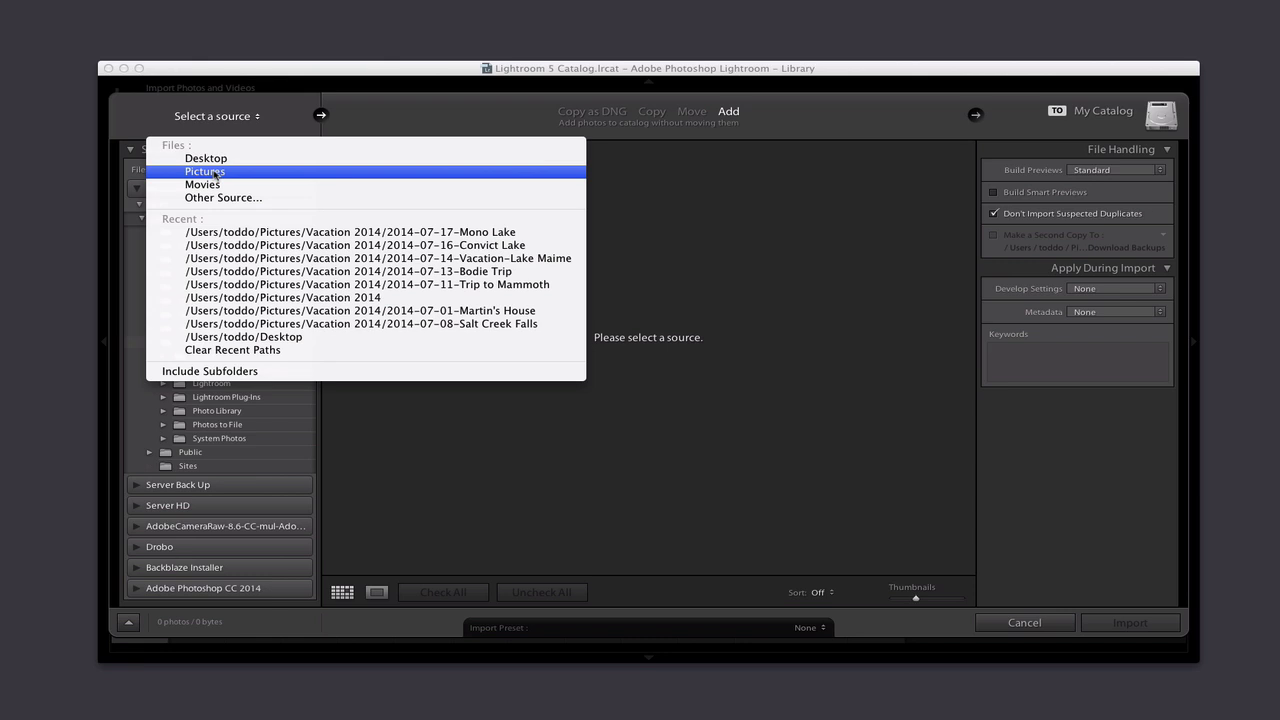
left_click(150, 122)
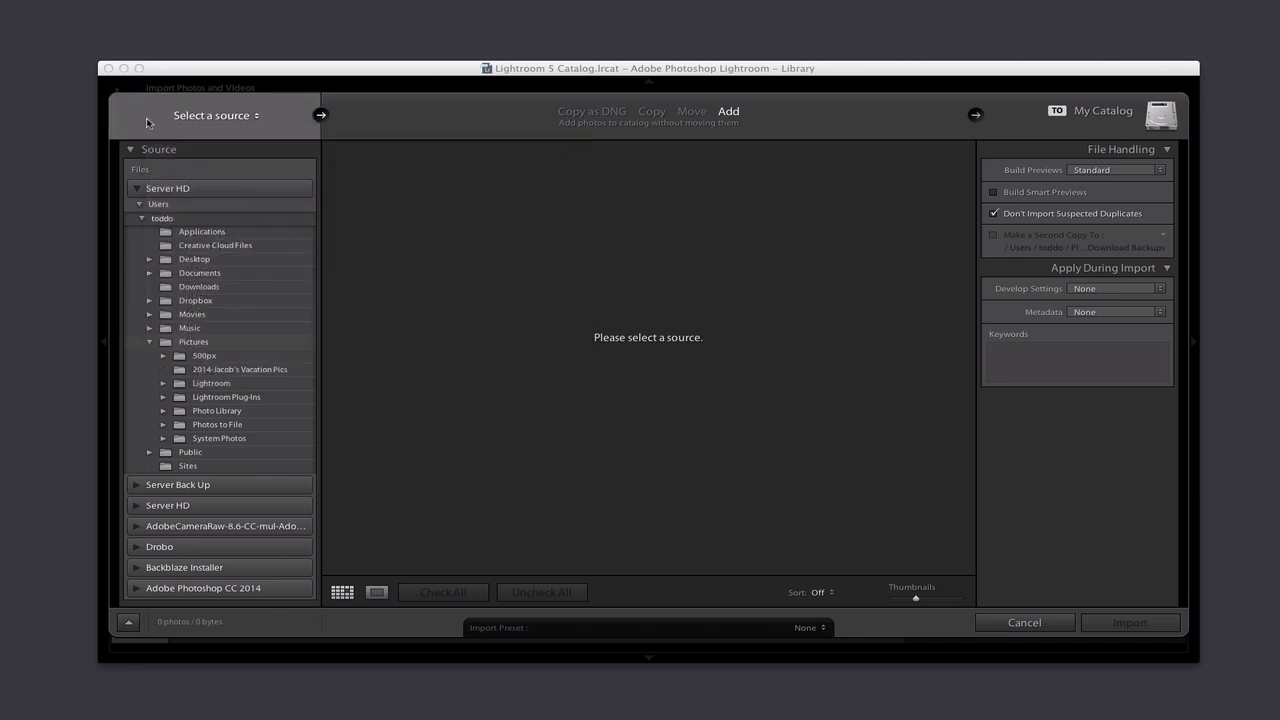
- Browse Desktop > 2013 > Vacation 2013 in the Source panel as the import source
left_click(149, 260)
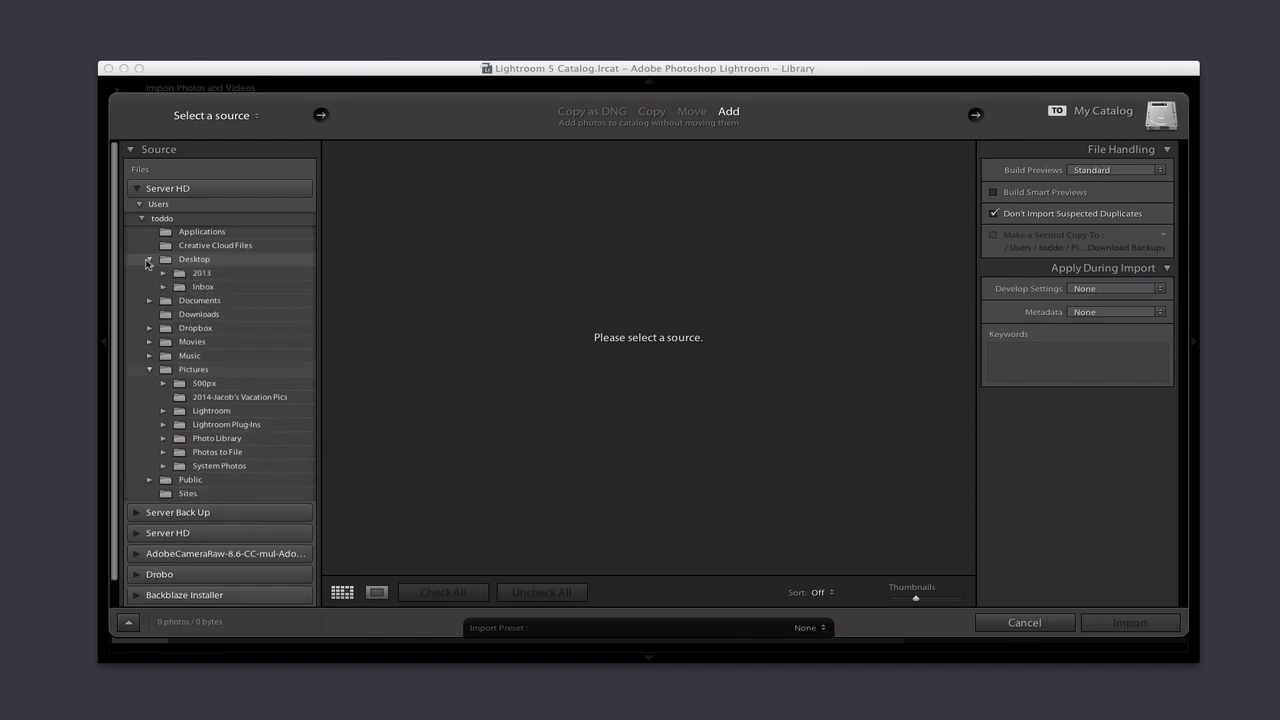
left_click(199, 275)
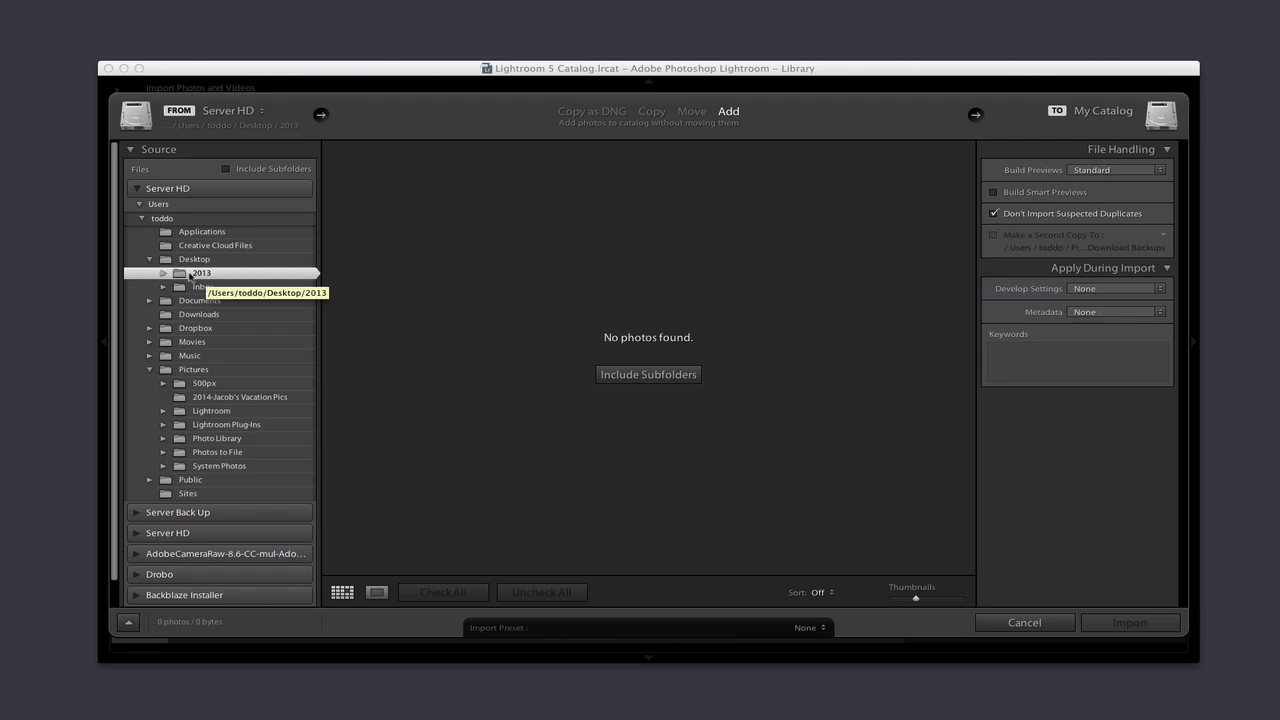
left_click(163, 273)
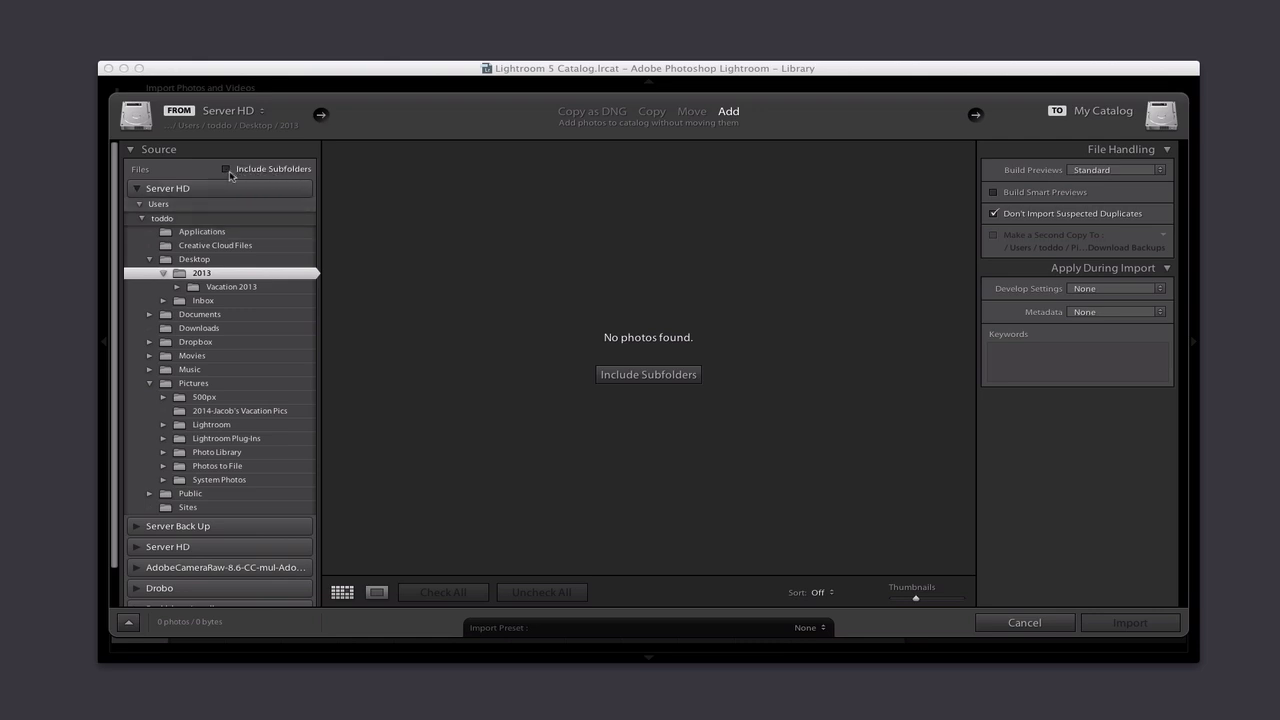
left_click(224, 288)
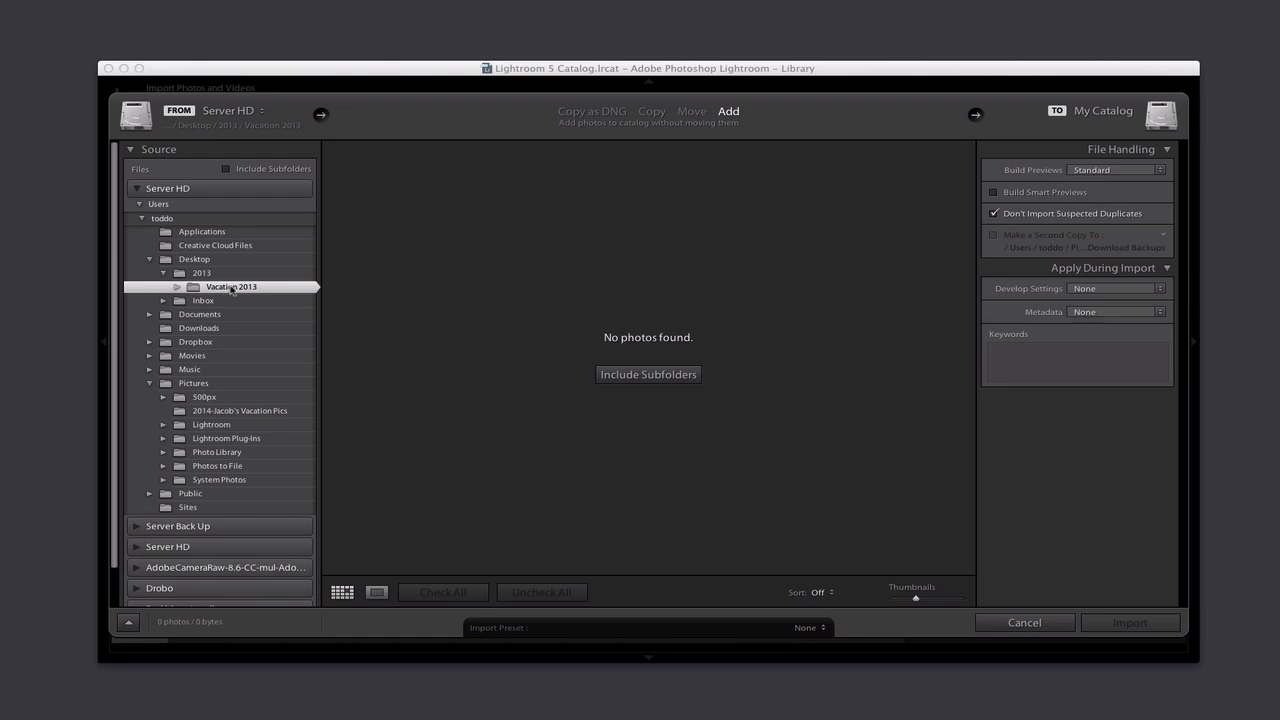
left_click(176, 287)
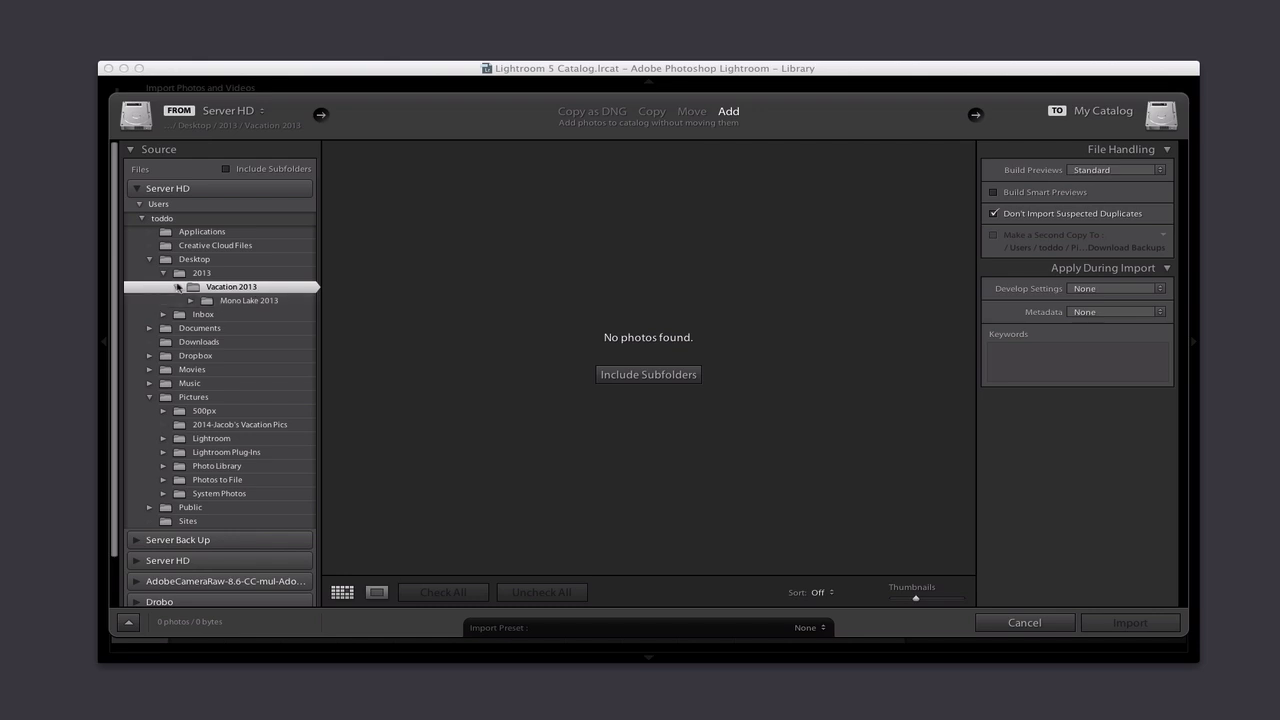
left_click(177, 287)
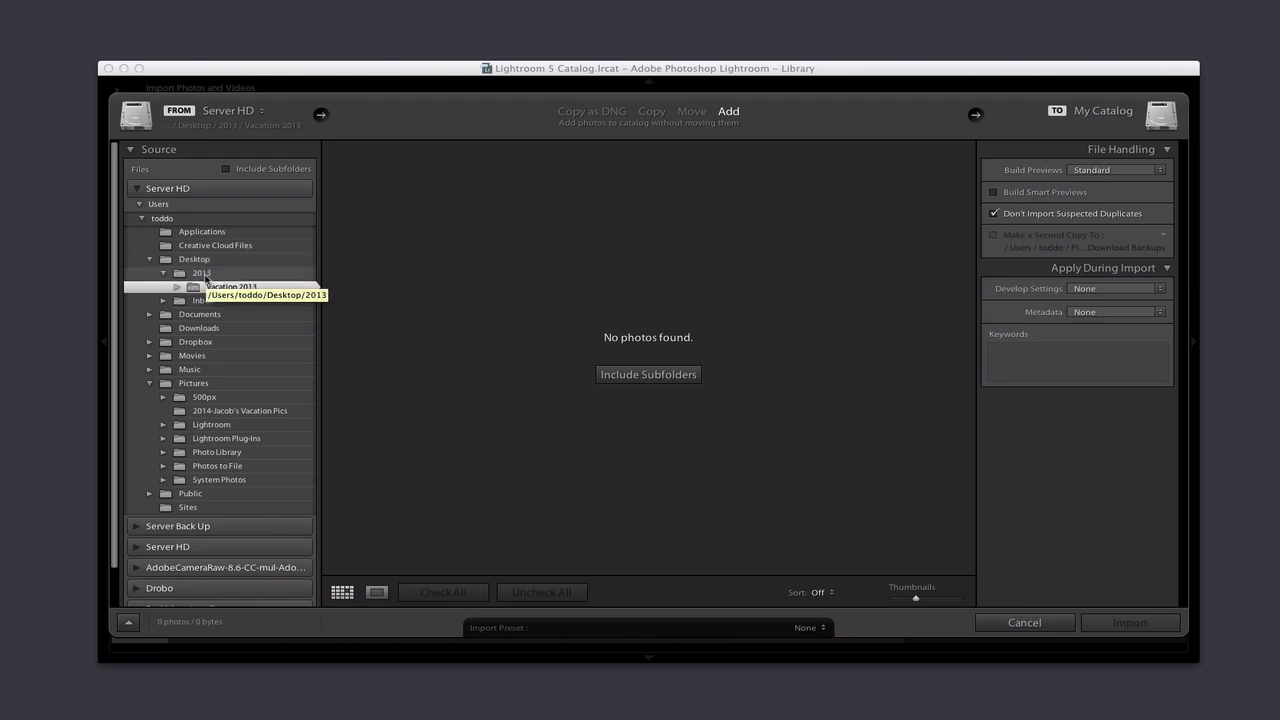
left_click(201, 274)
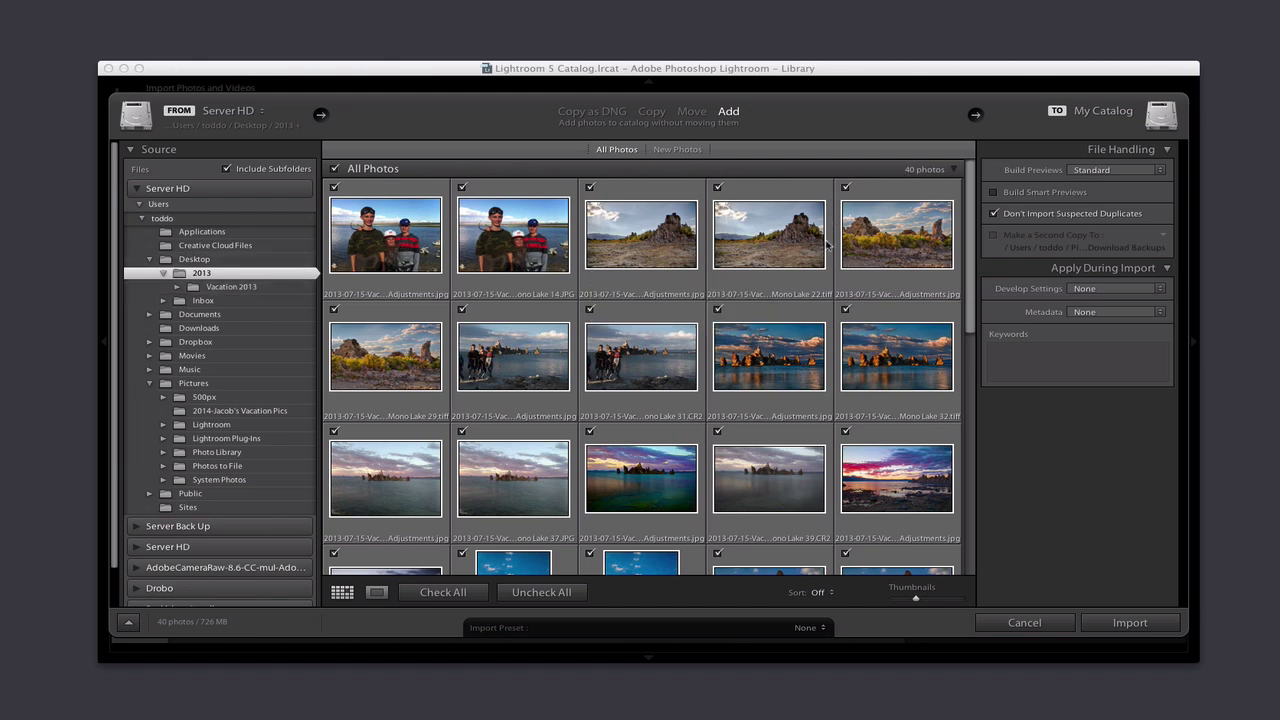
scroll(818, 262, "down", 3)
scroll(813, 262, "down", 5)
scroll(813, 262, "down", 6)
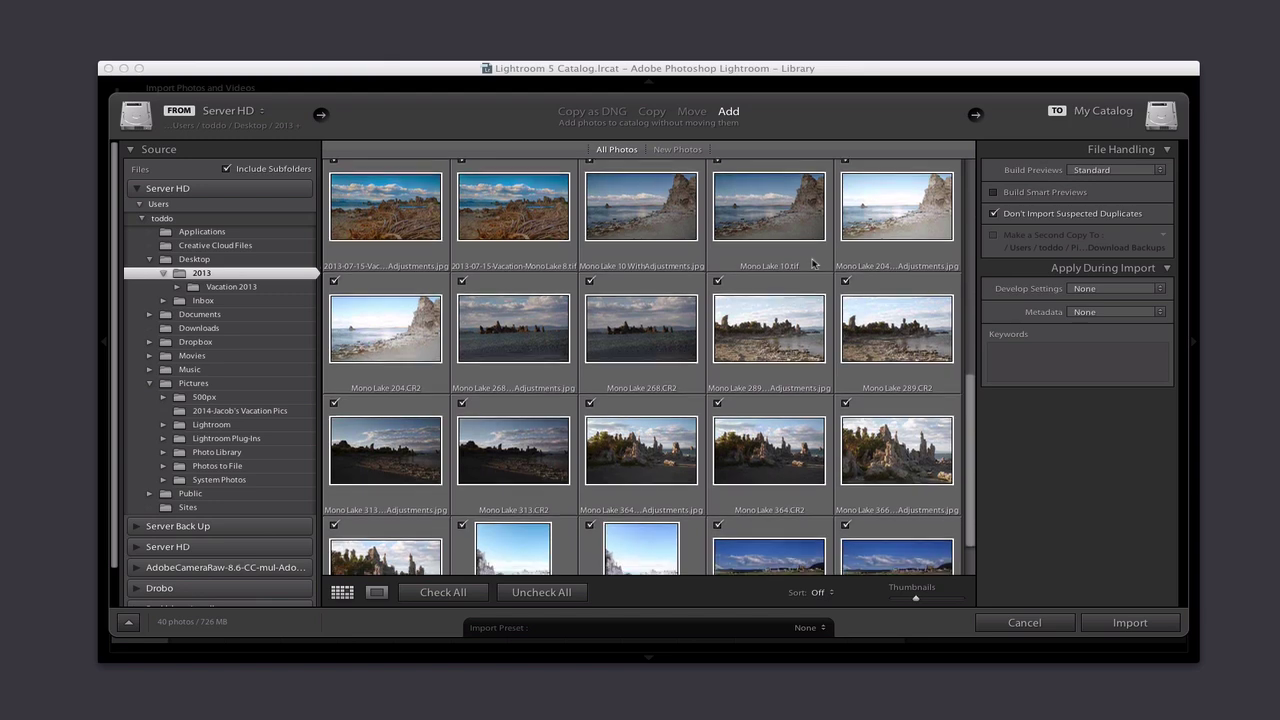
scroll(813, 262, "down", 2)
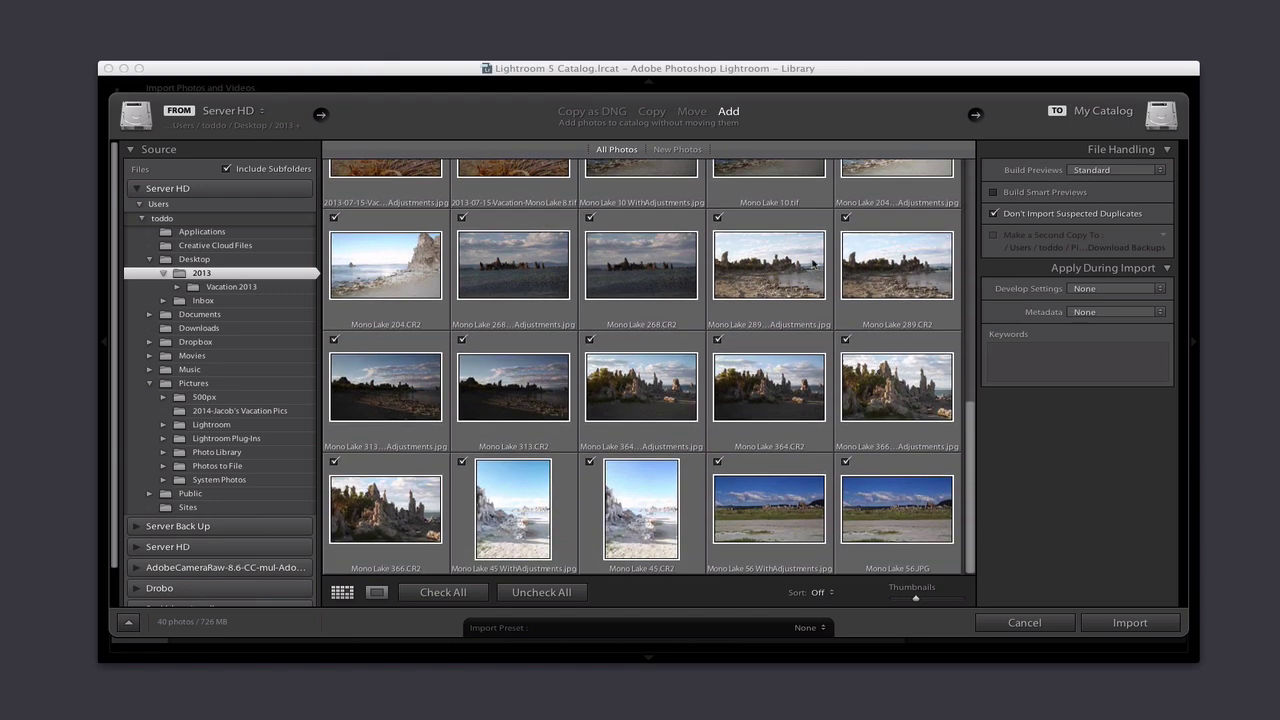
scroll(813, 262, "up", 15)
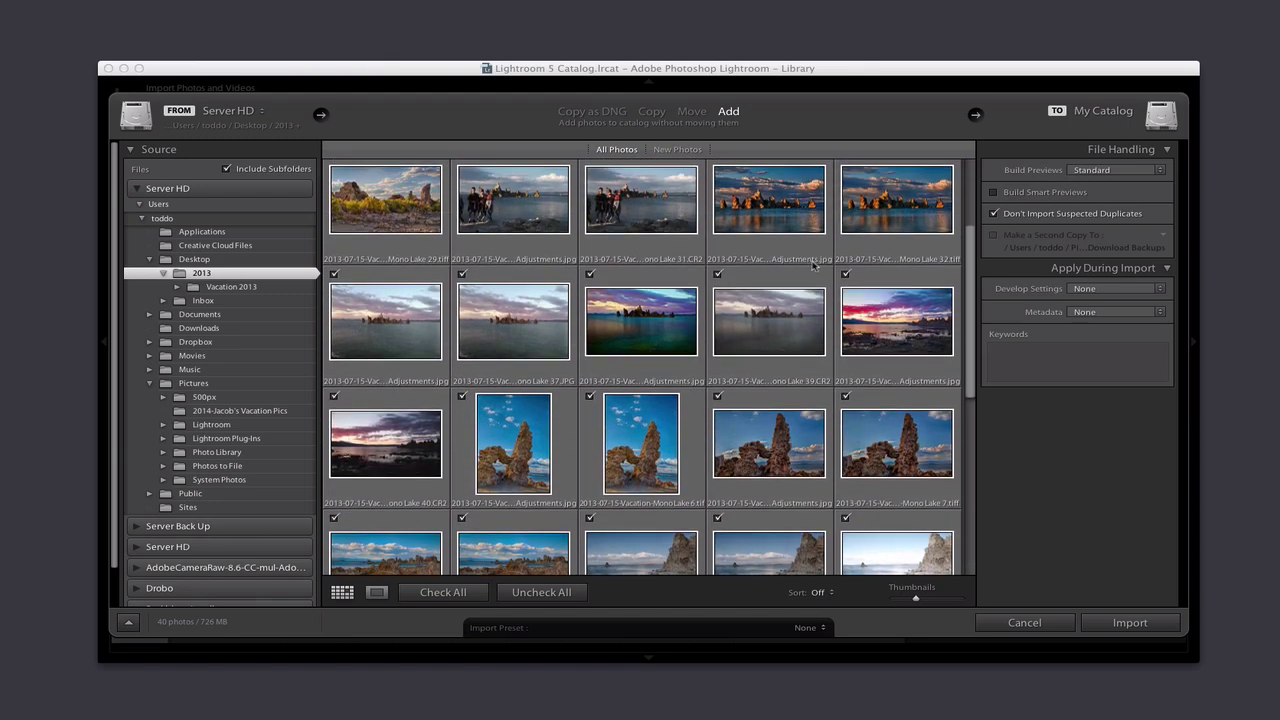
scroll(813, 263, "up", 2)
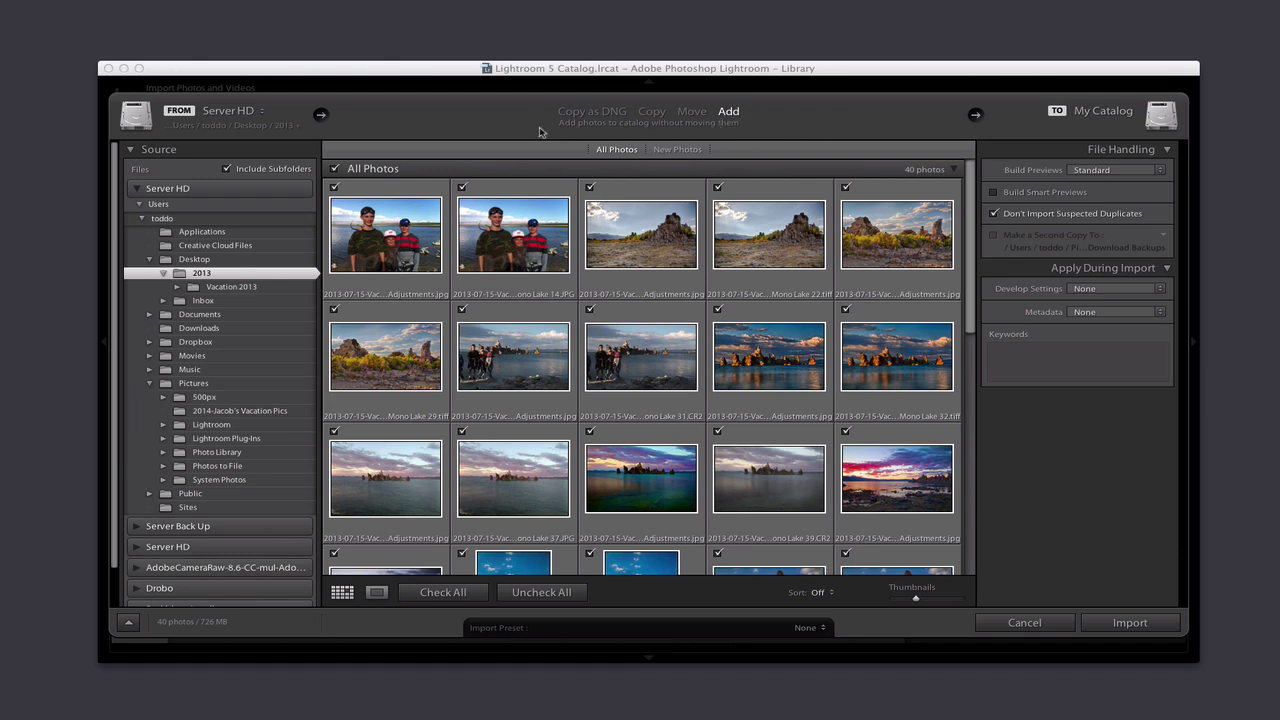
left_click(592, 113)
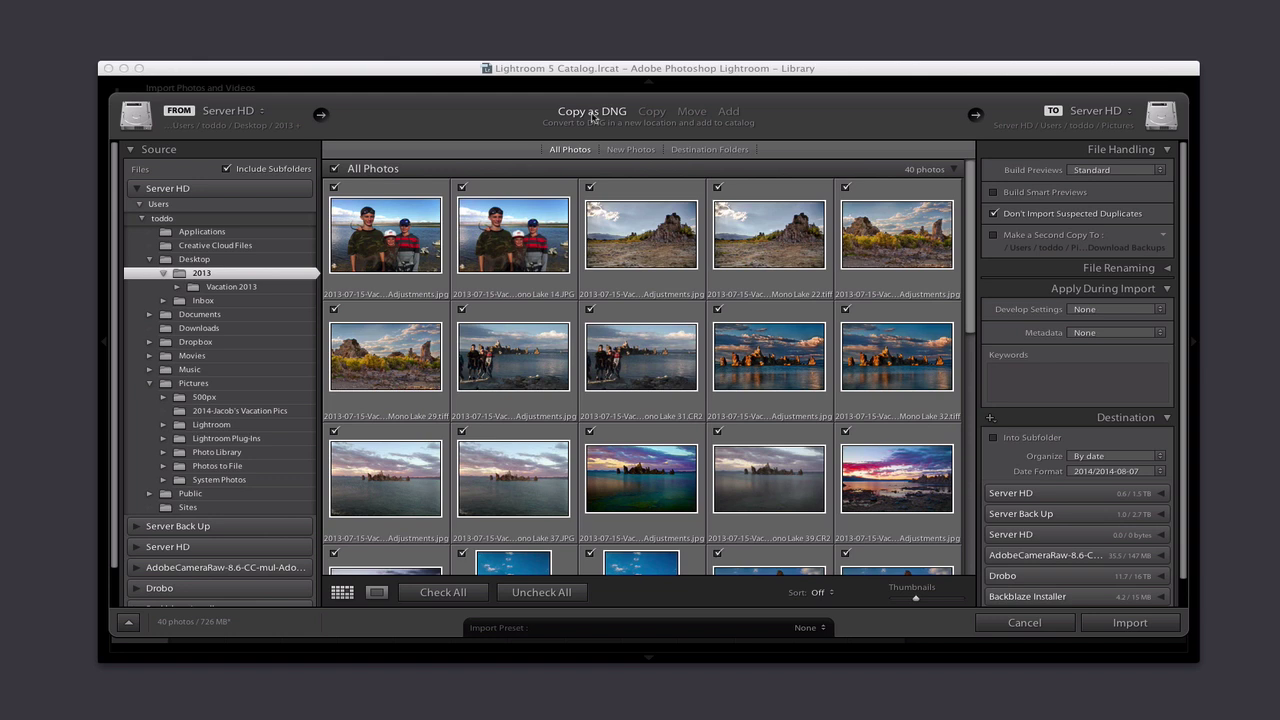
left_click(650, 112)
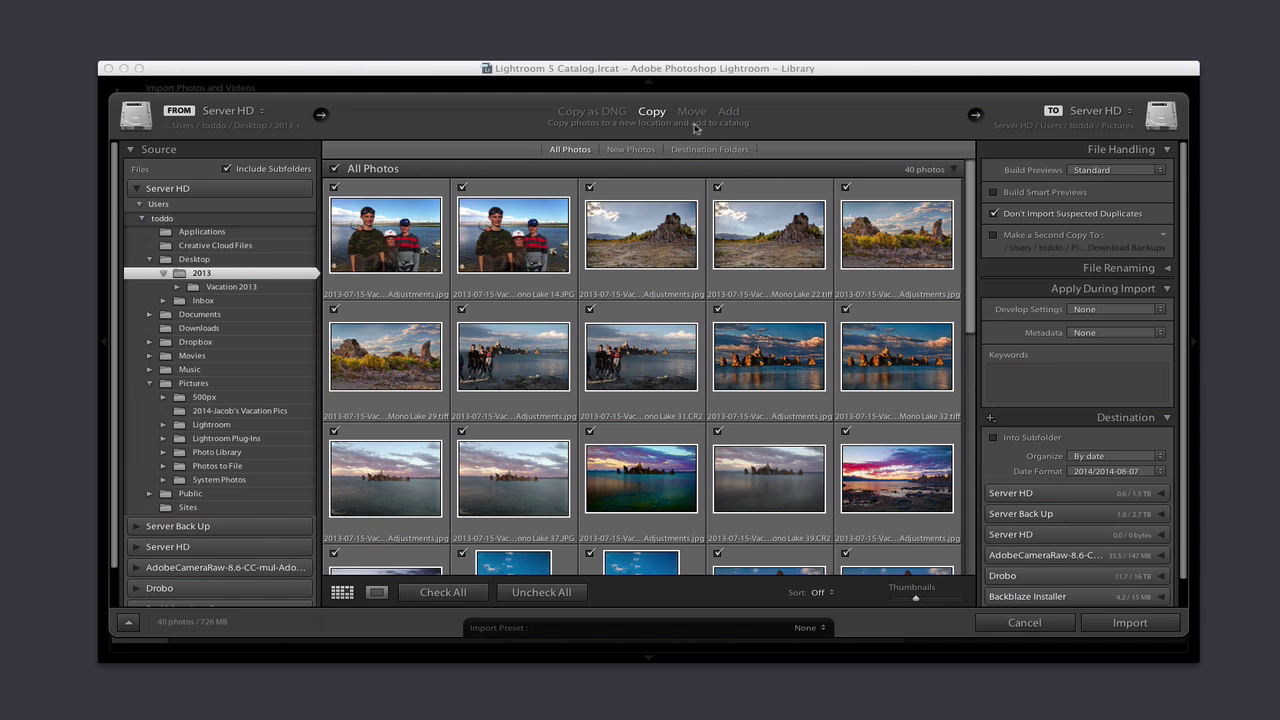
left_click(689, 113)
left_click(726, 113)
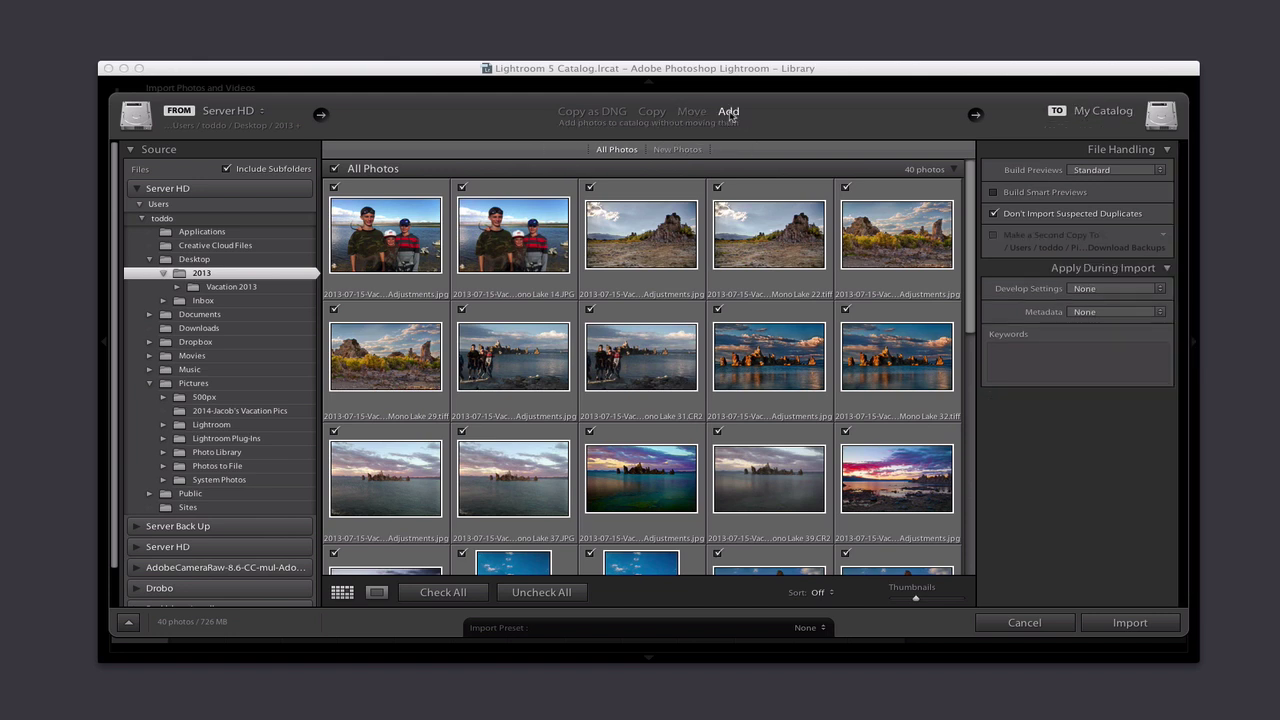
left_click(692, 113)
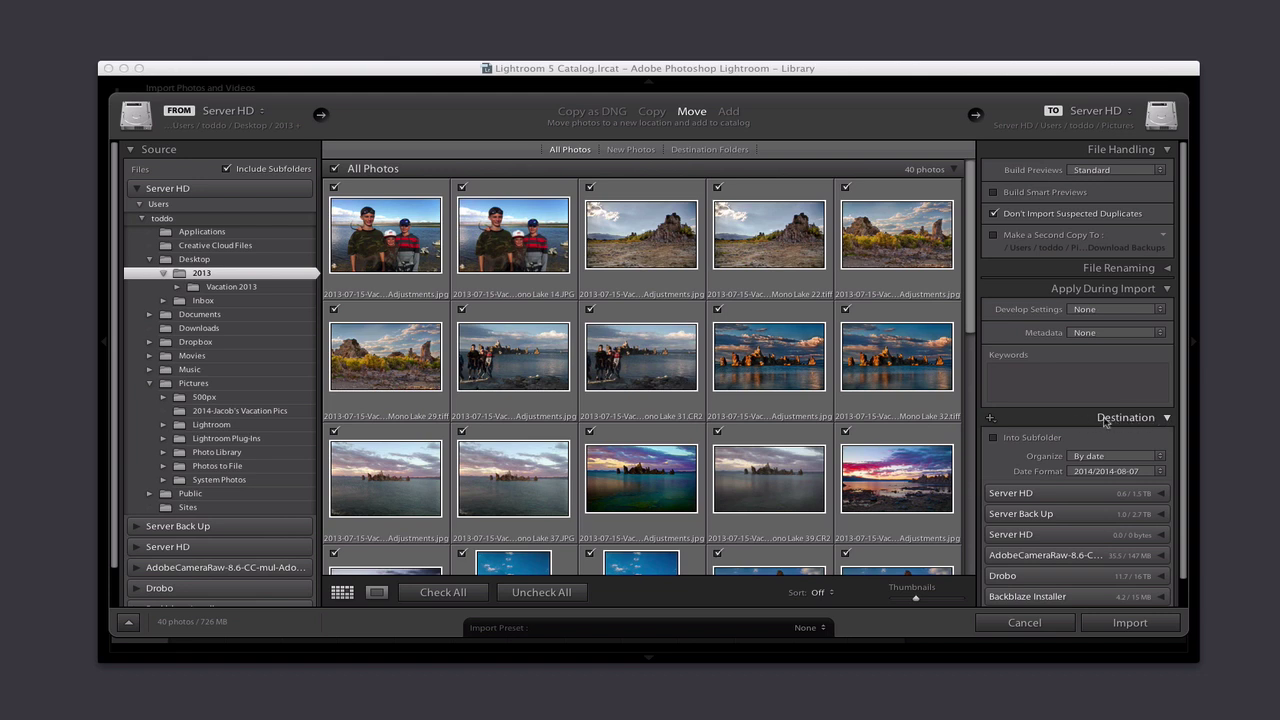
left_click(729, 113)
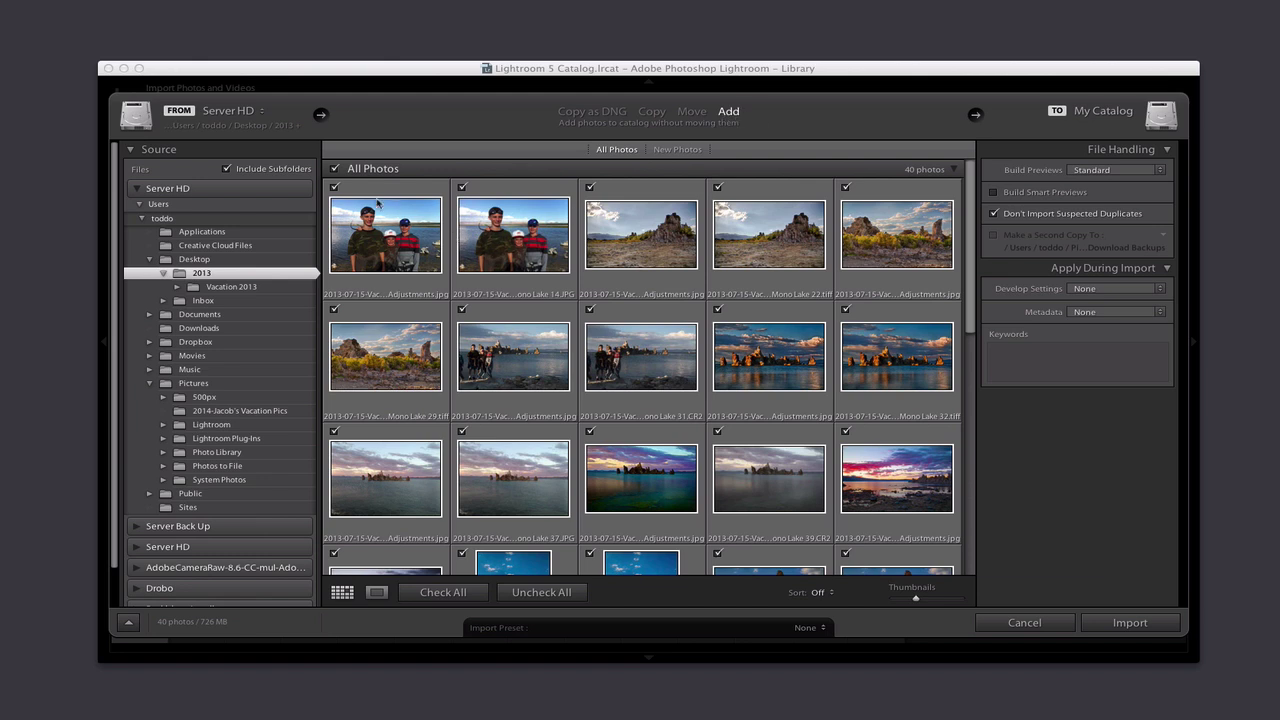
left_click(463, 188)
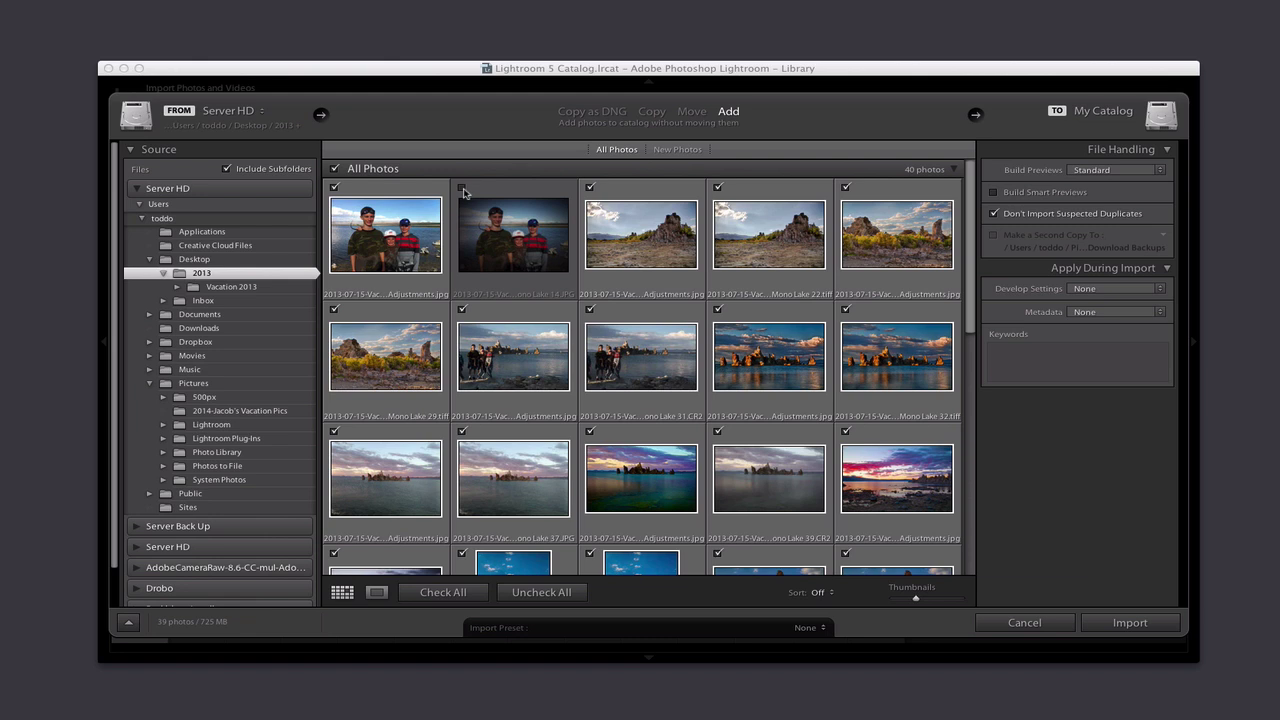
left_click(462, 188)
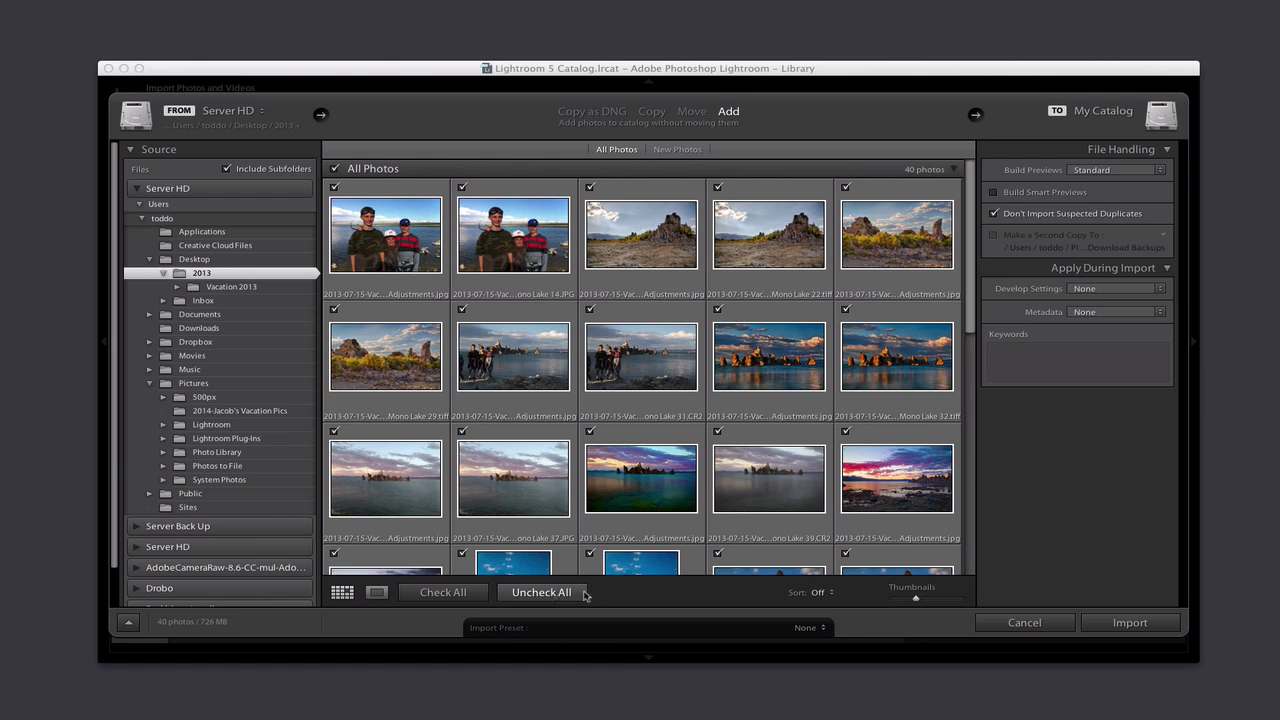
left_click(833, 594)
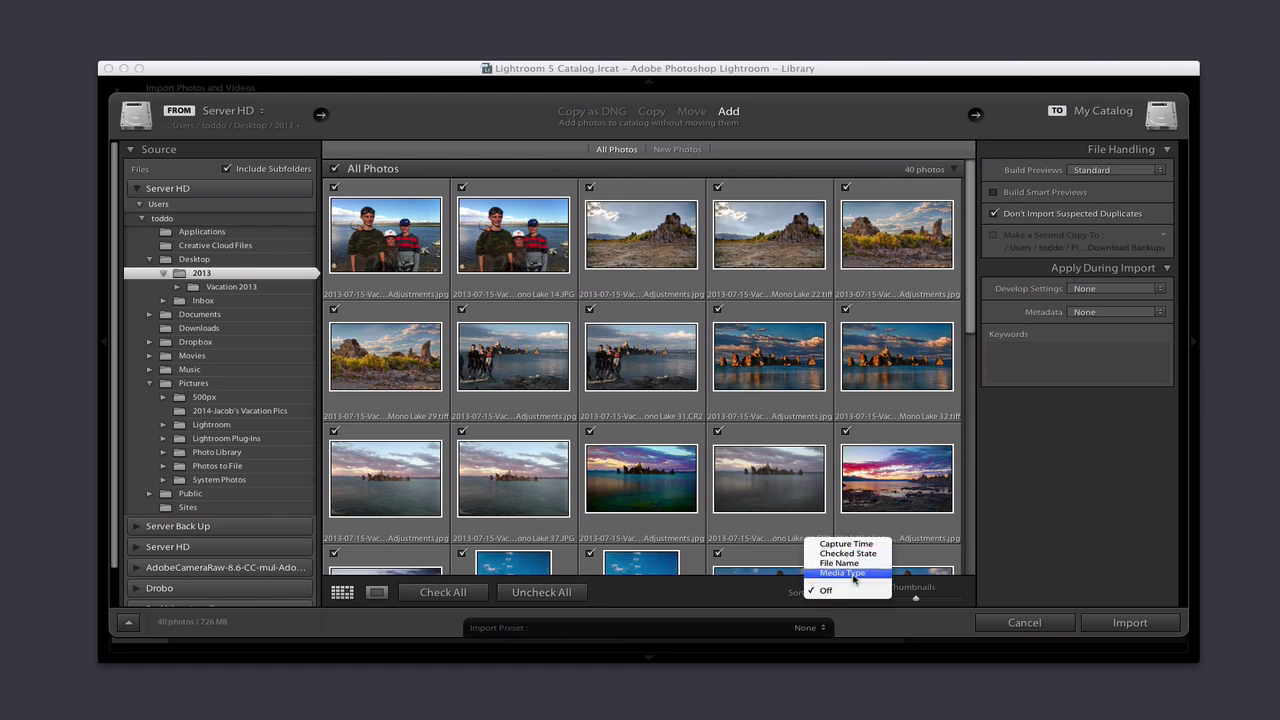
left_click(753, 593)
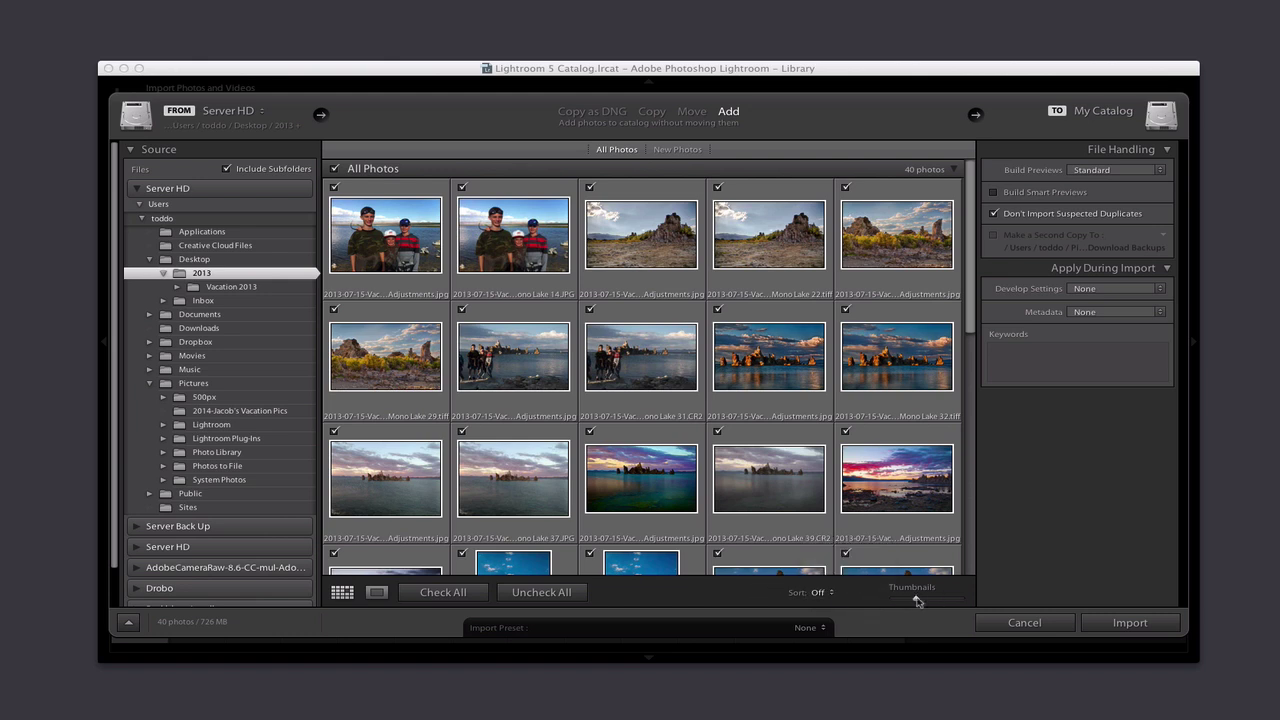
left_click(376, 593)
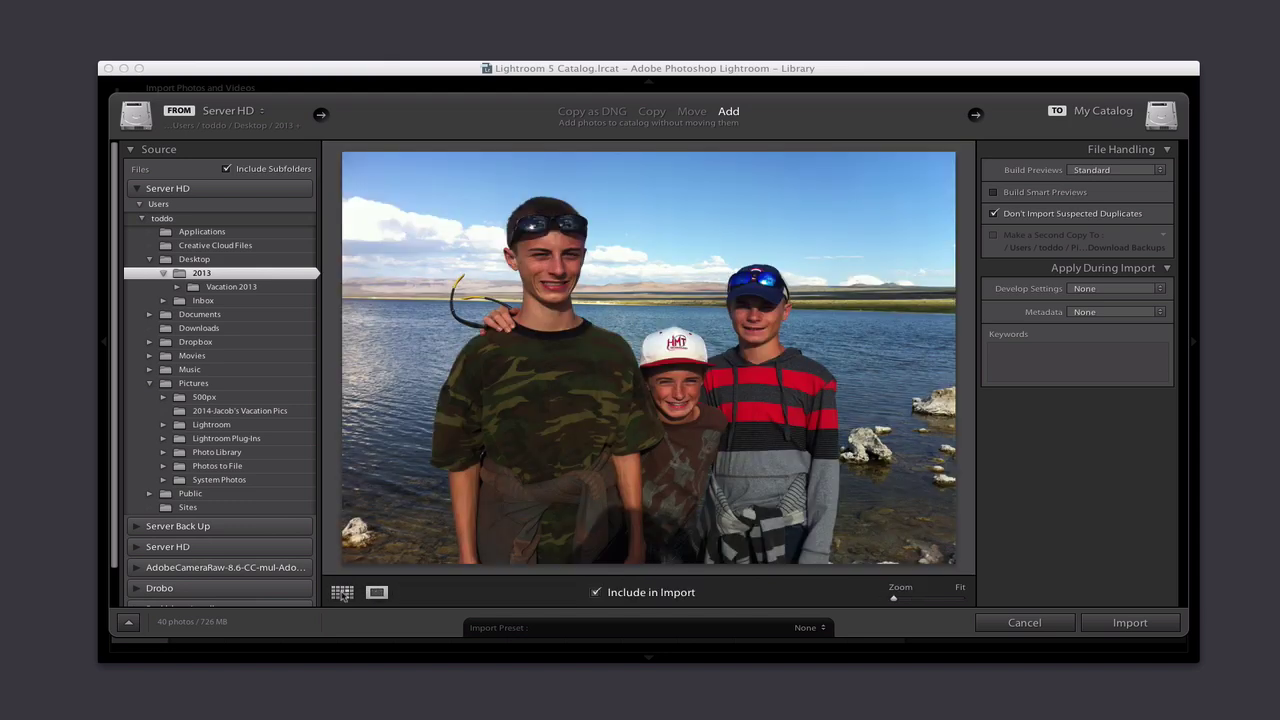
left_click(342, 593)
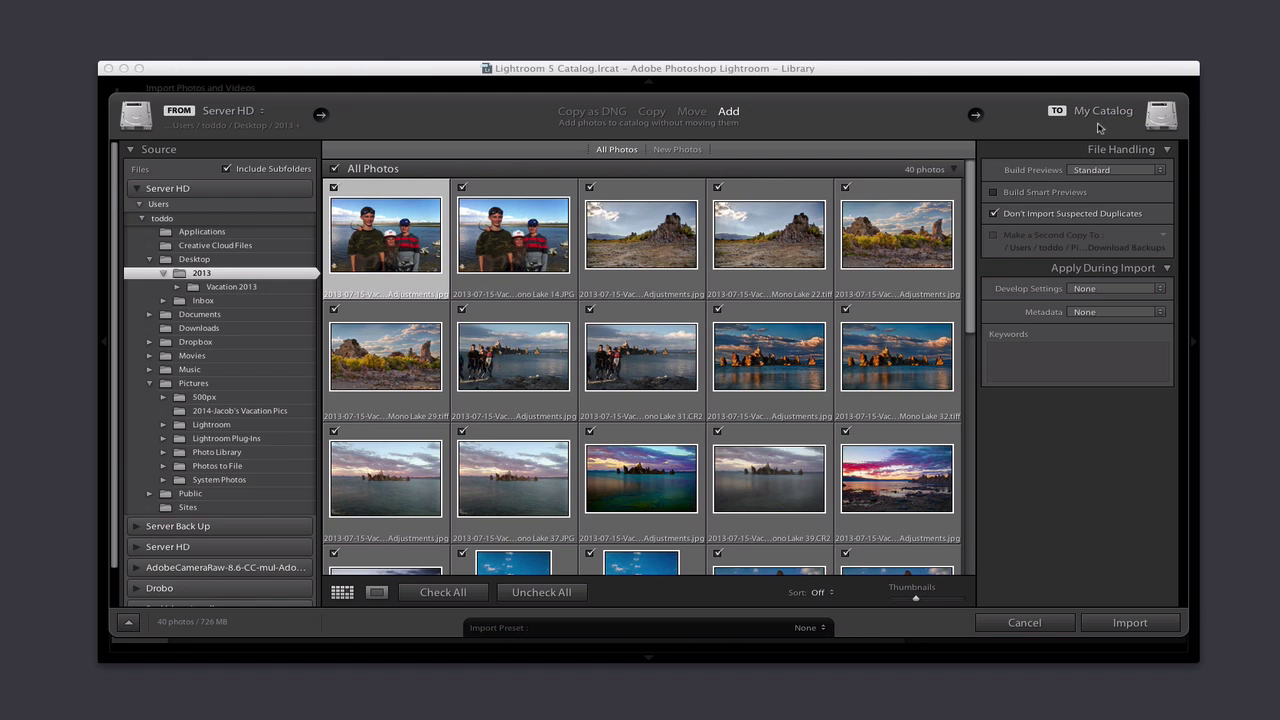
left_click(1164, 176)
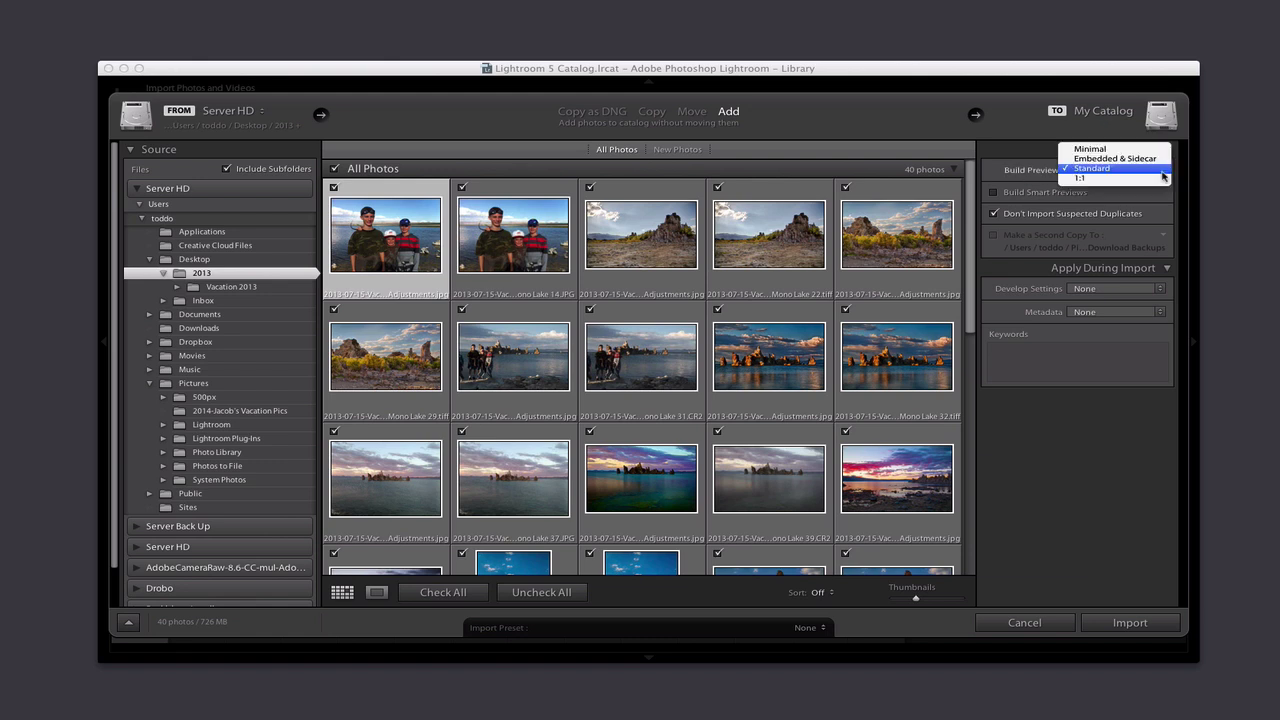
left_click(1083, 170)
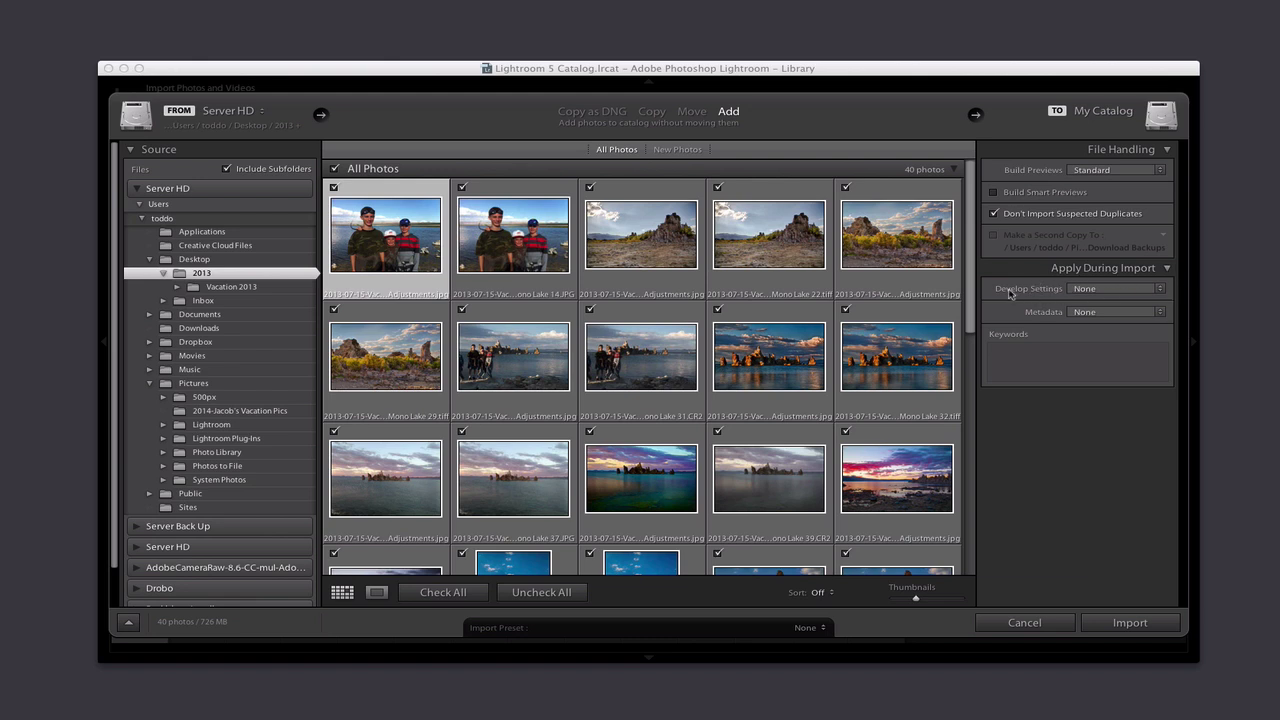
left_click(1162, 290)
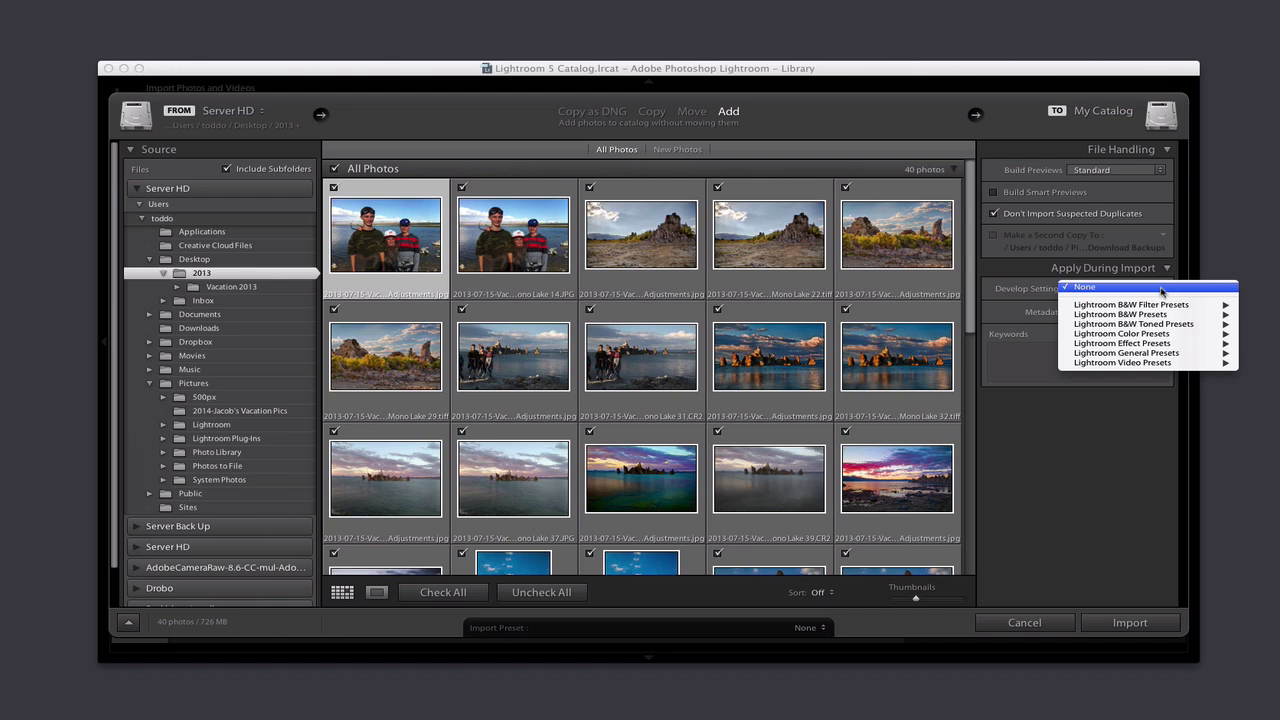
mouse_move(1167, 310)
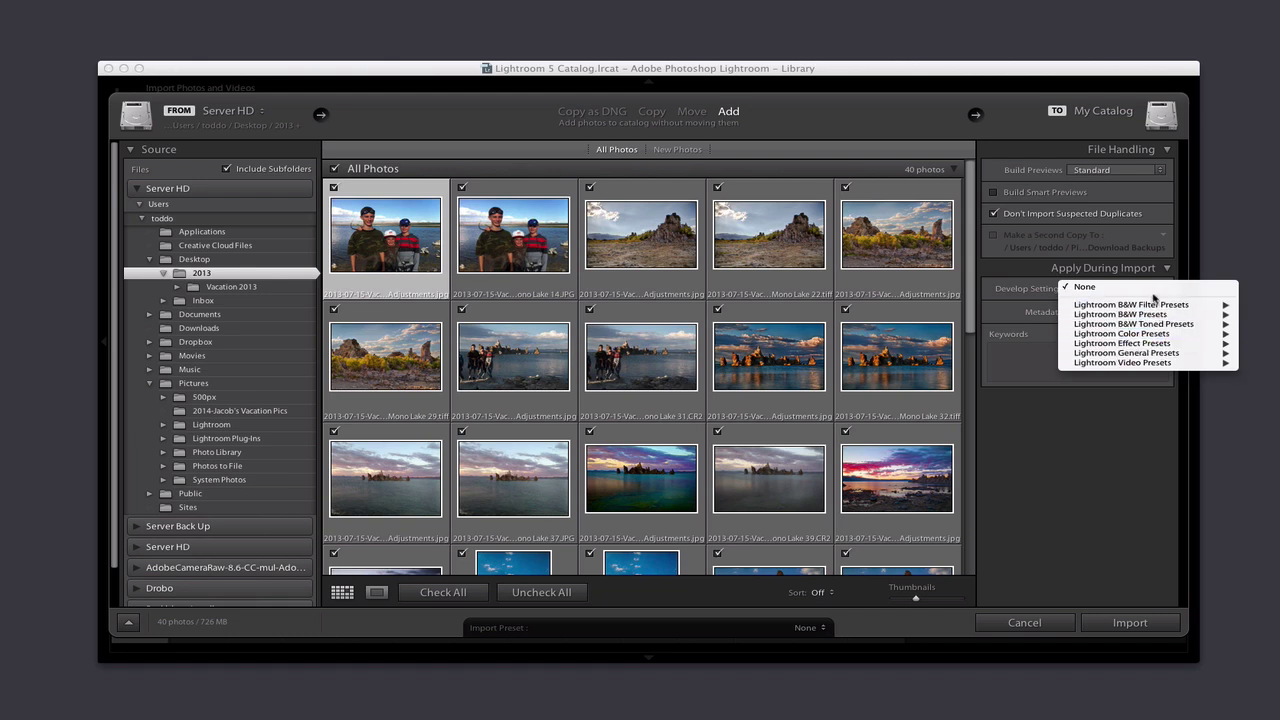
left_click(1010, 291)
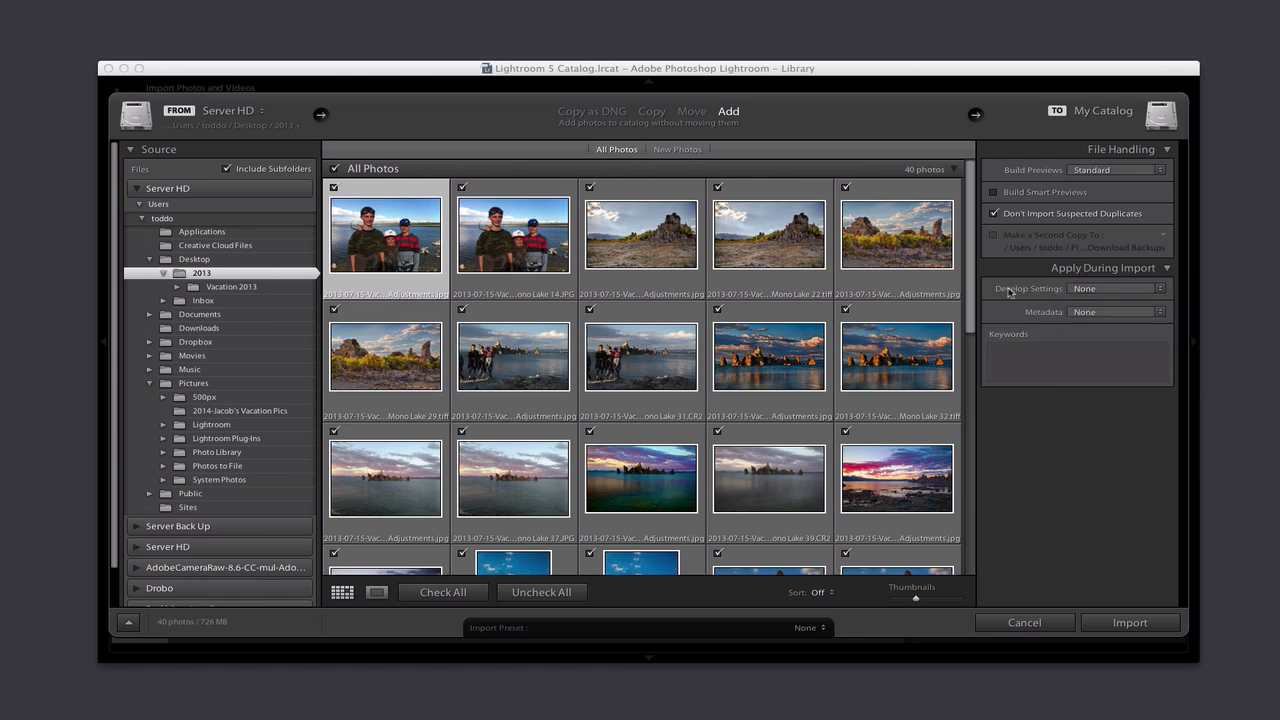
left_click(1160, 314)
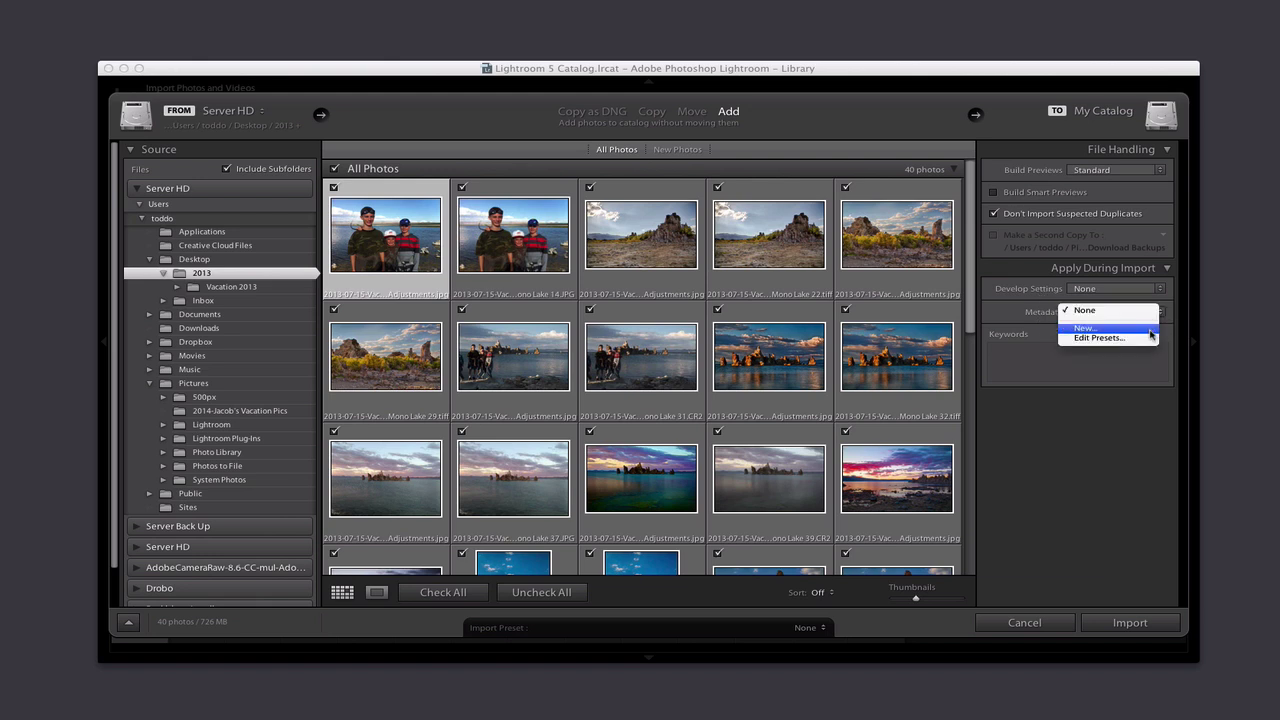
left_click(1145, 330)
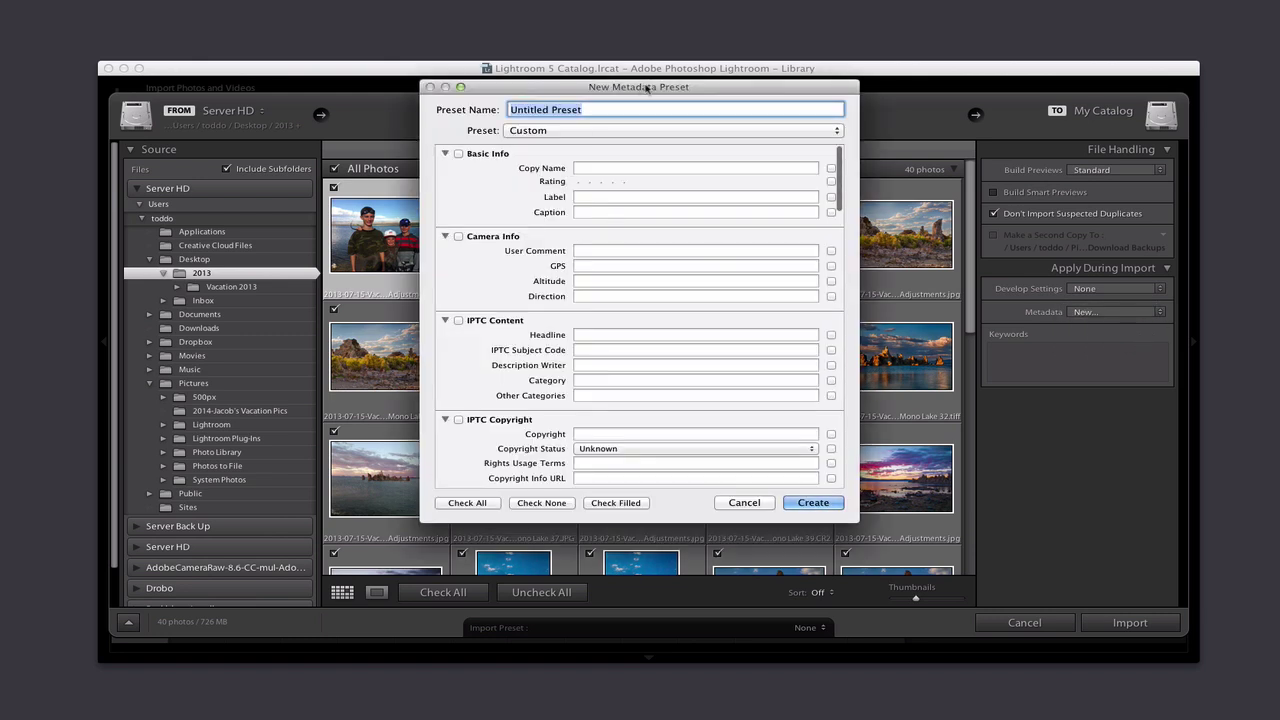
left_click_drag(647, 89, 647, 99)
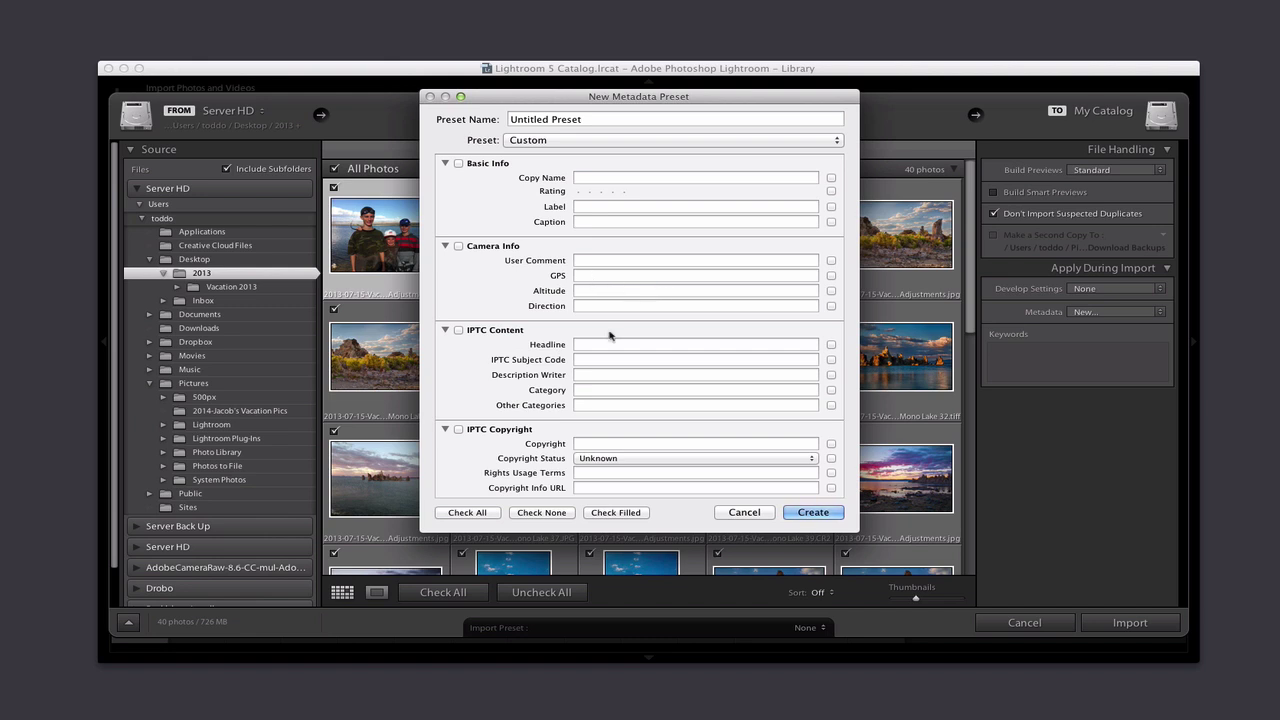
scroll(608, 334, "down", 3)
left_click(811, 342)
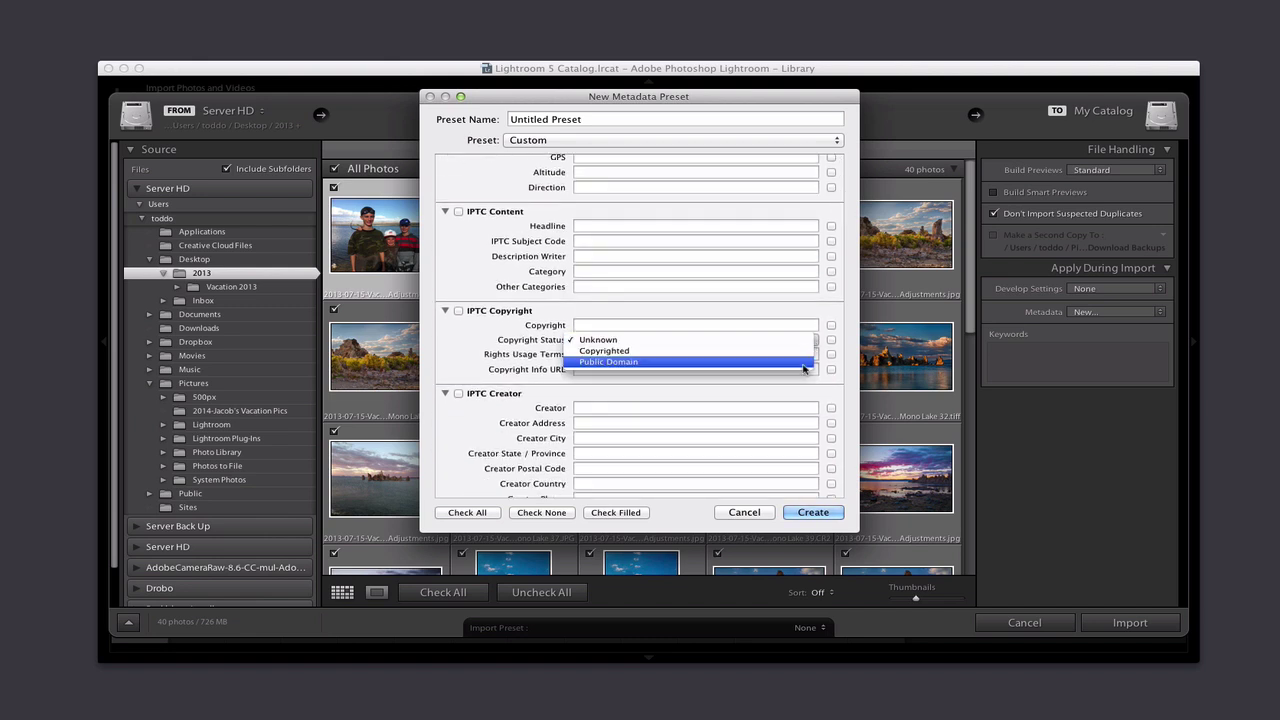
left_click(648, 313)
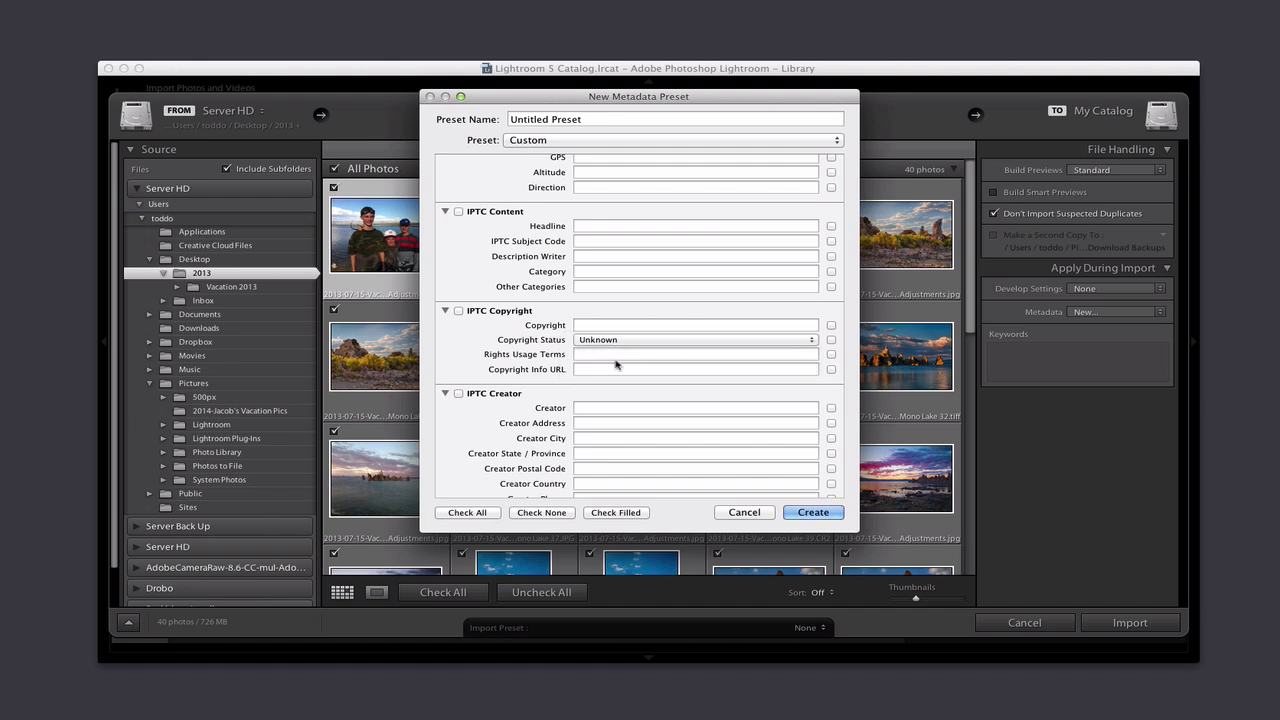
scroll(617, 361, "down", 3)
scroll(617, 361, "down", 6)
scroll(617, 360, "down", 5)
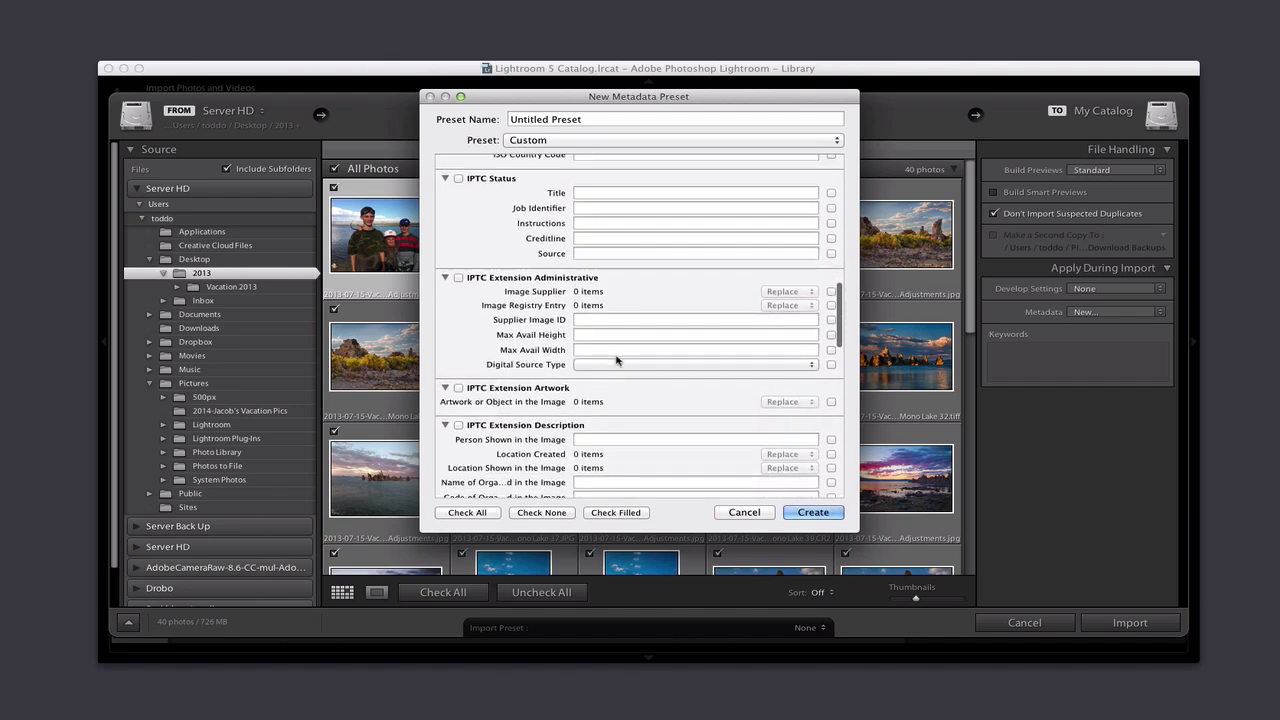
scroll(617, 360, "down", 5)
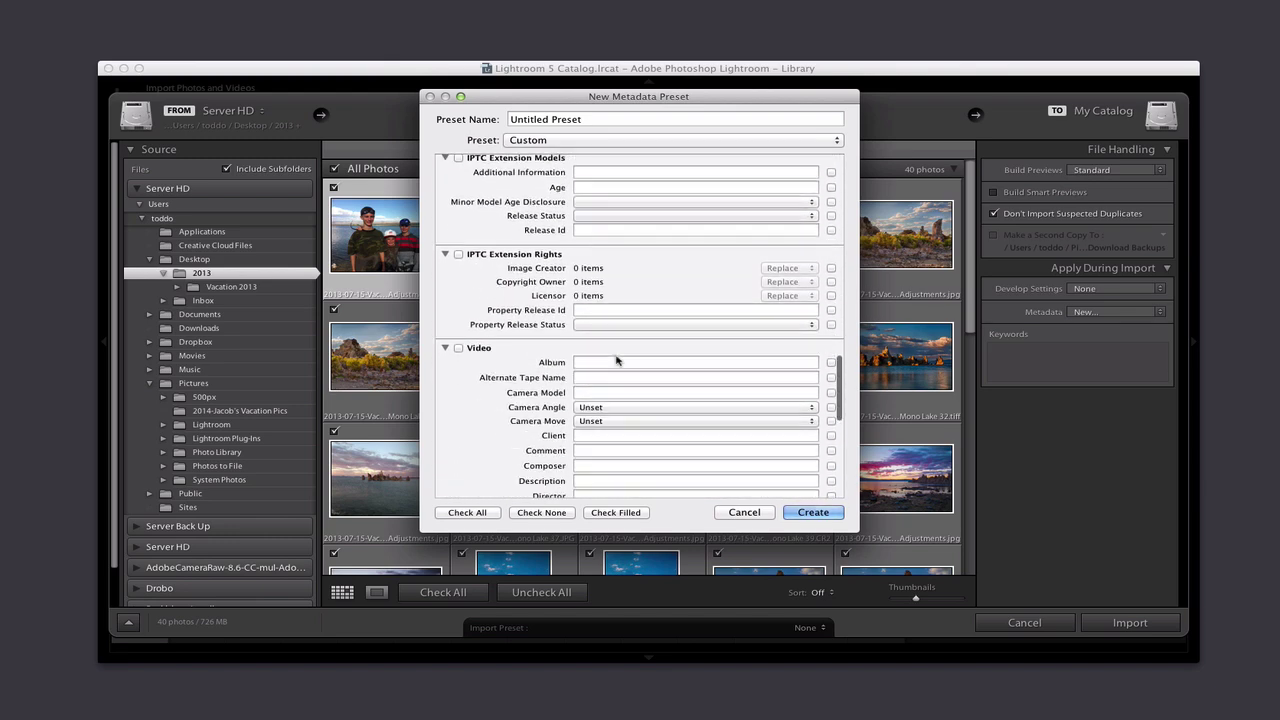
scroll(617, 360, "down", 7)
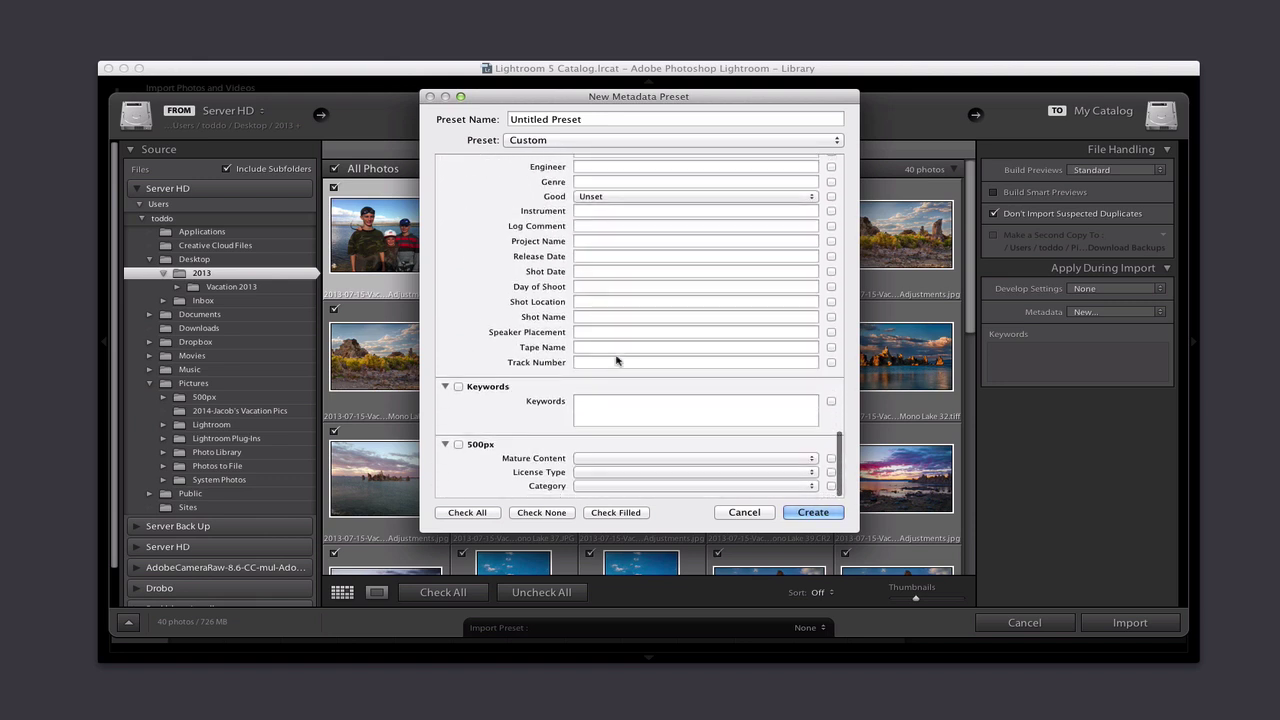
scroll(617, 360, "up", 3)
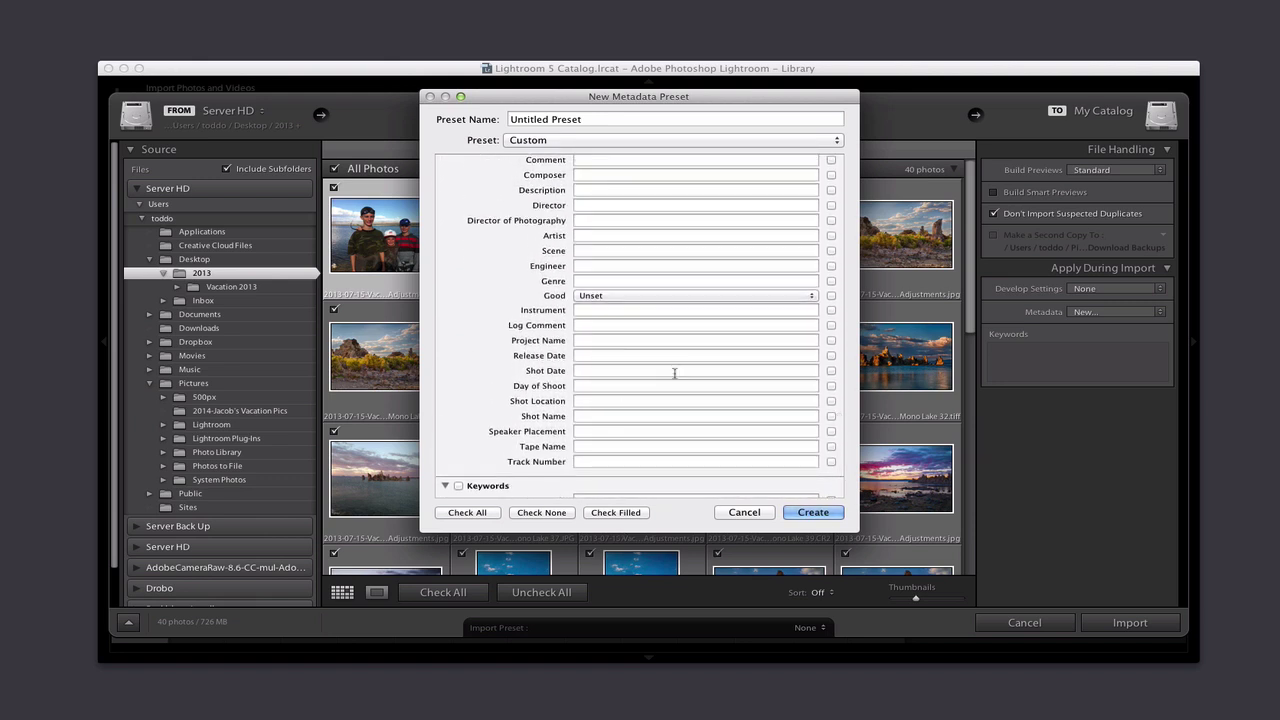
scroll(674, 375, "up", 3)
scroll(674, 377, "up", 15)
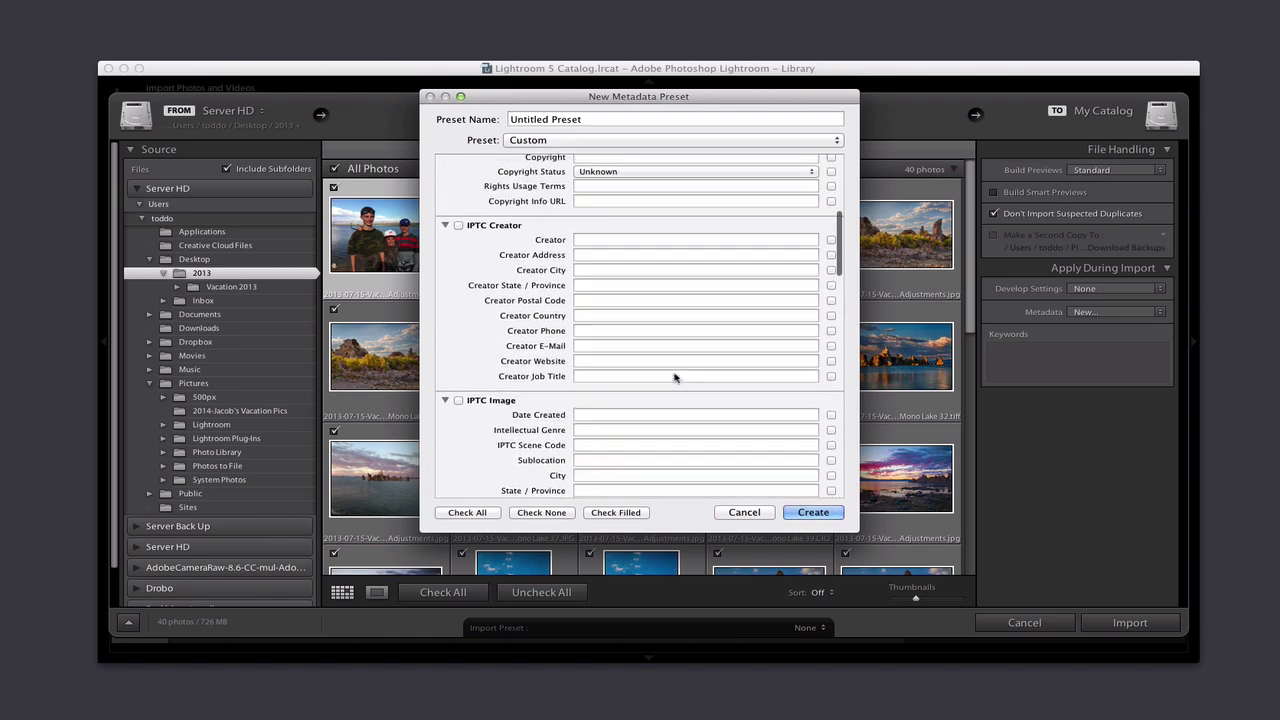
scroll(674, 376, "up", 5)
- Enter the photographer's name as IPTC Creator, name the preset after him, and create it
left_click(593, 400)
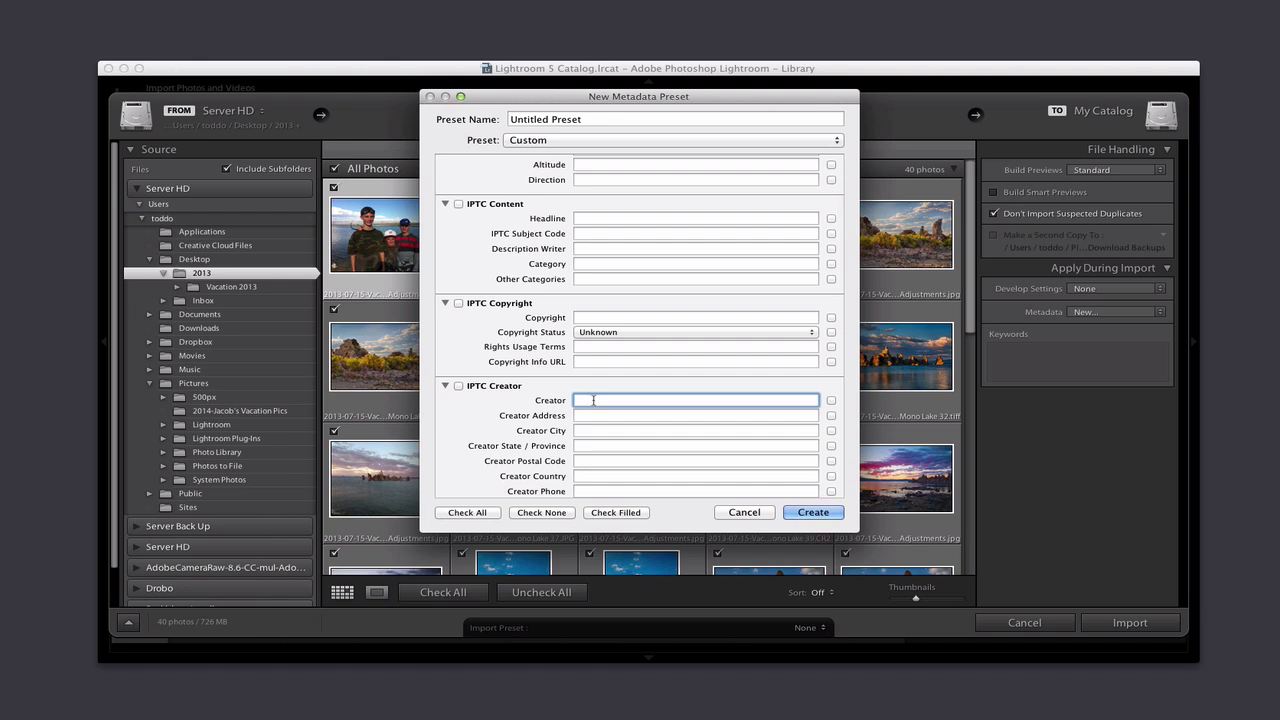
type("Todd Olthoff")
left_click(832, 400)
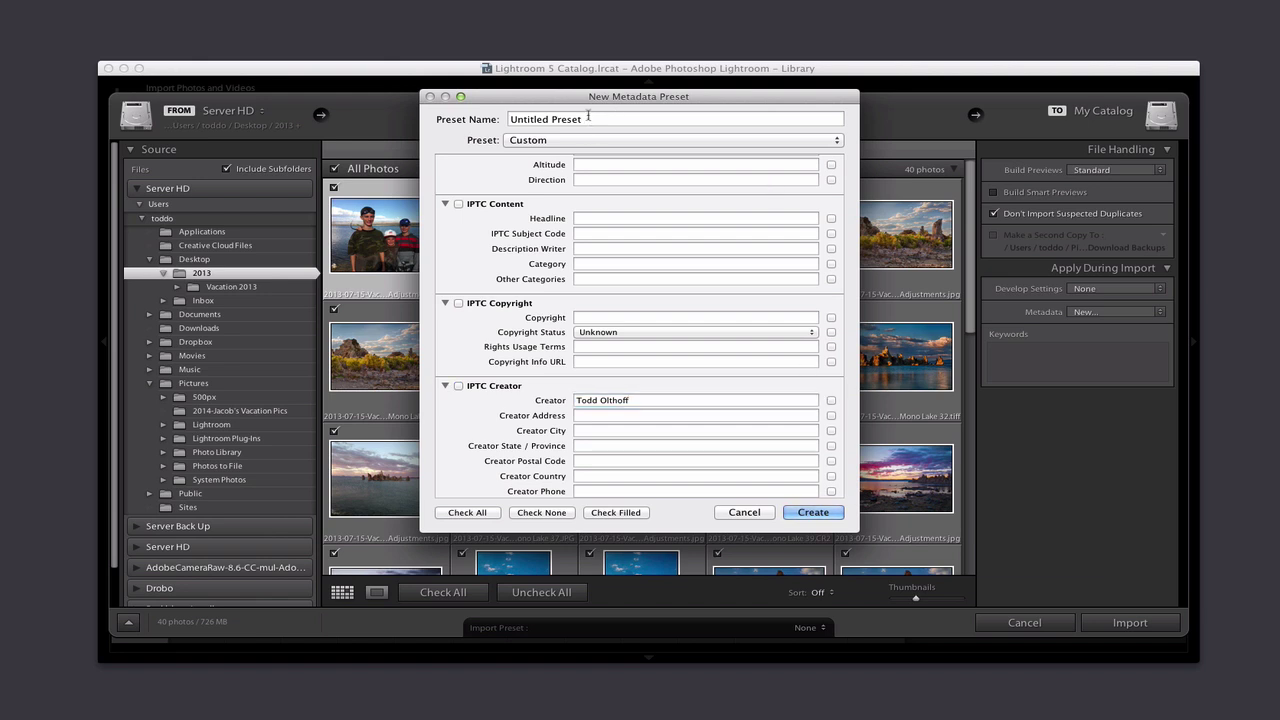
left_click_drag(588, 118, 518, 118)
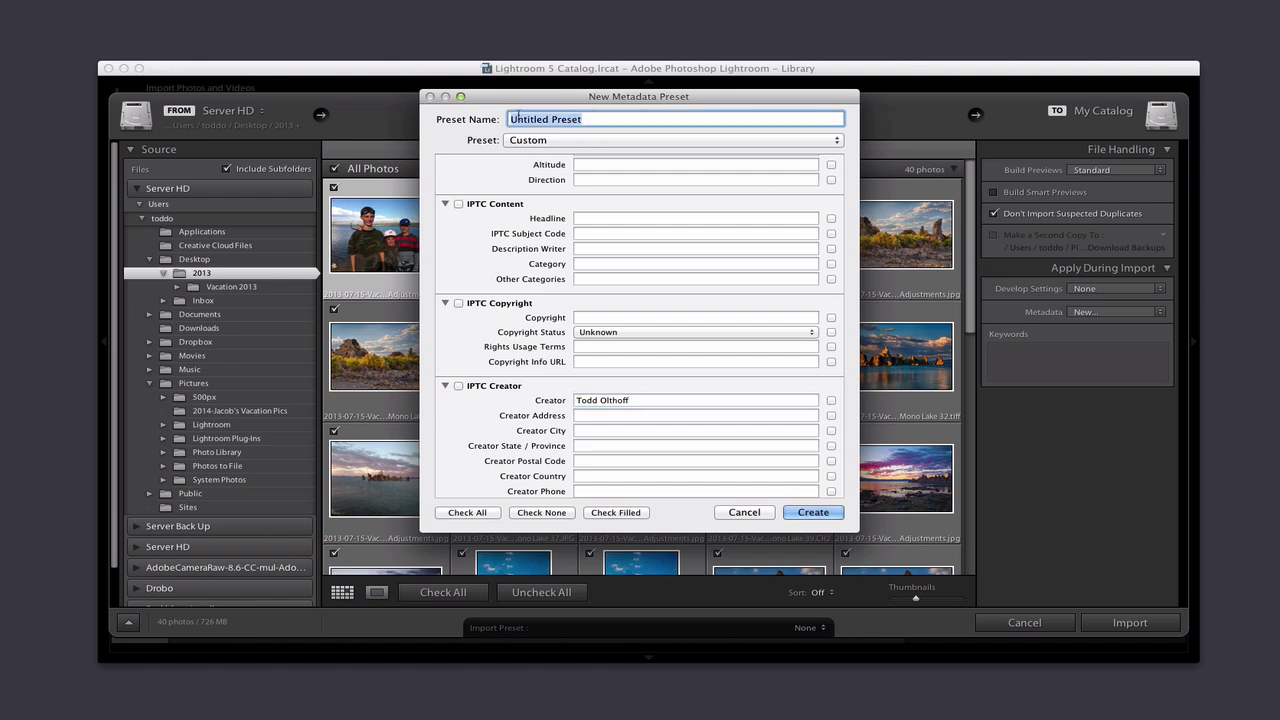
type("Todd")
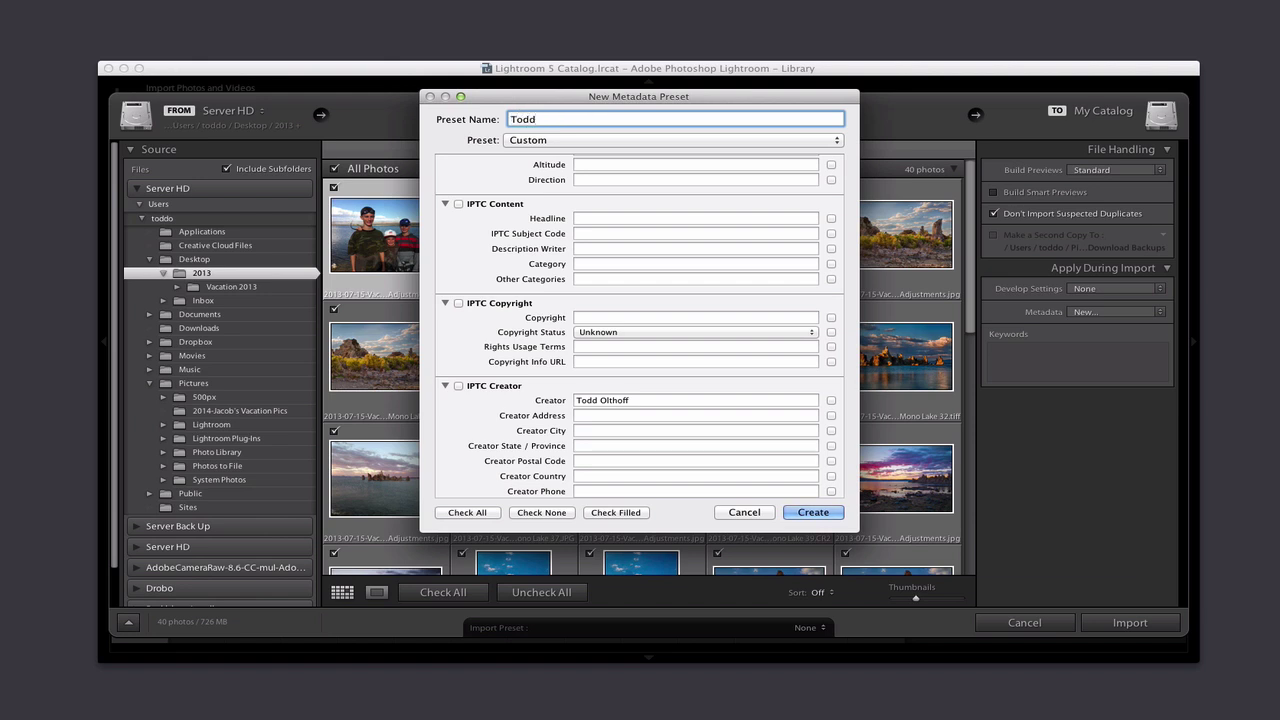
left_click(812, 512)
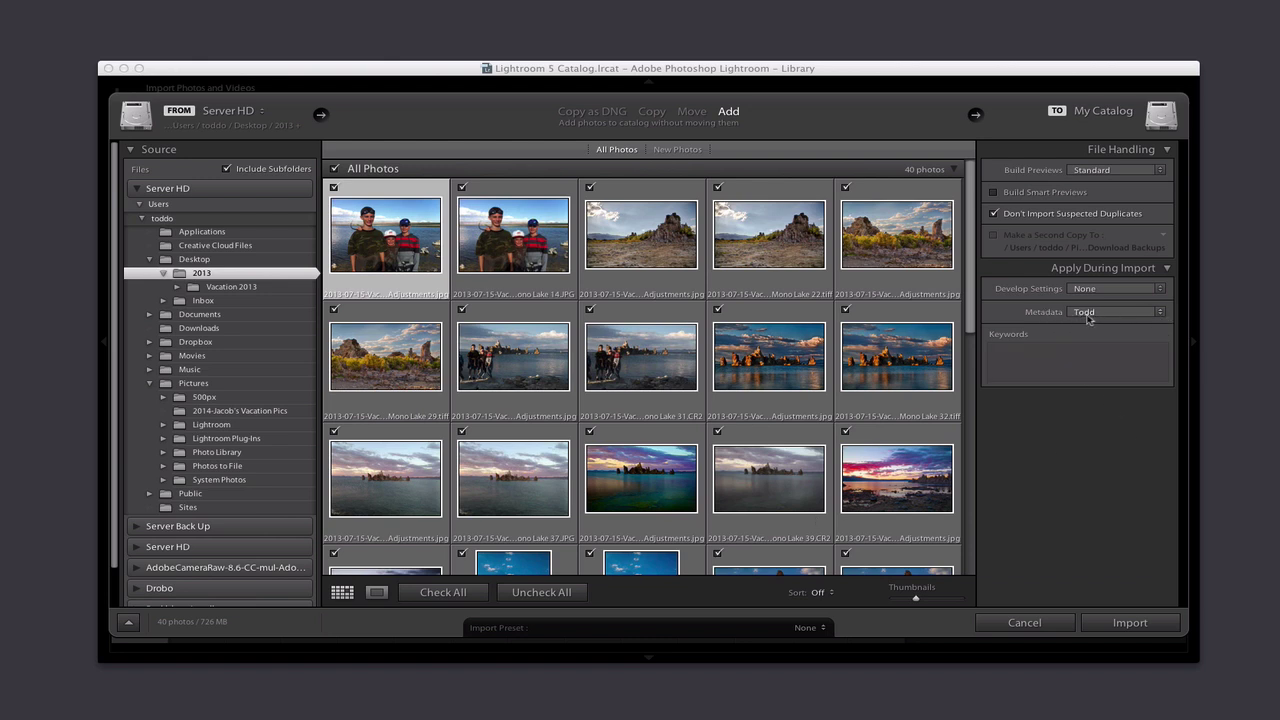
left_click(1164, 318)
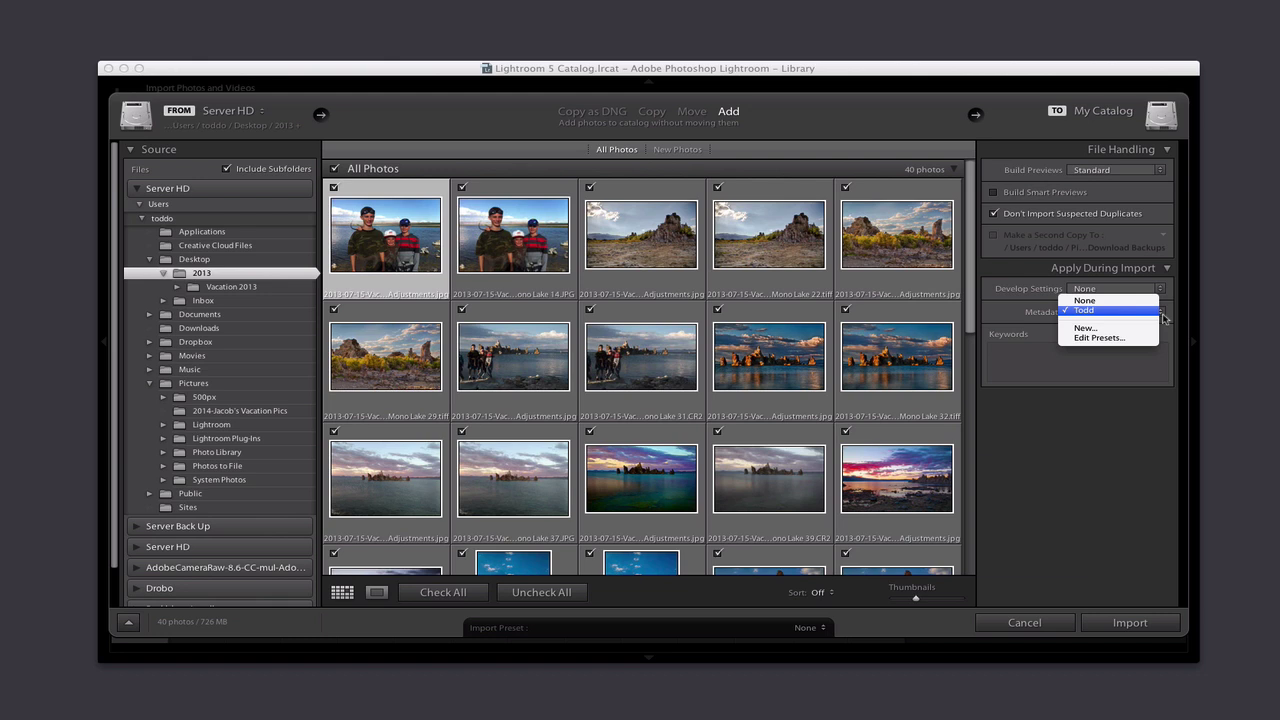
left_click(1006, 312)
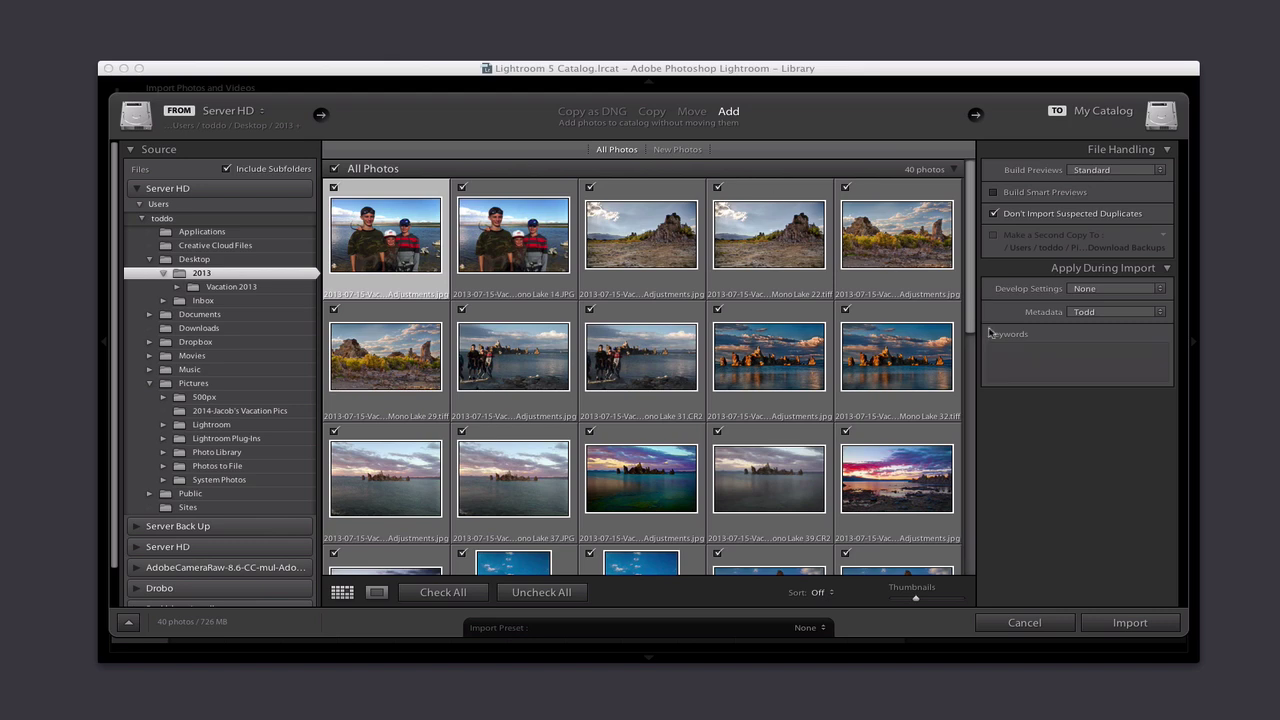
- Import the 40 checked photos into the catalog
left_click(1115, 624)
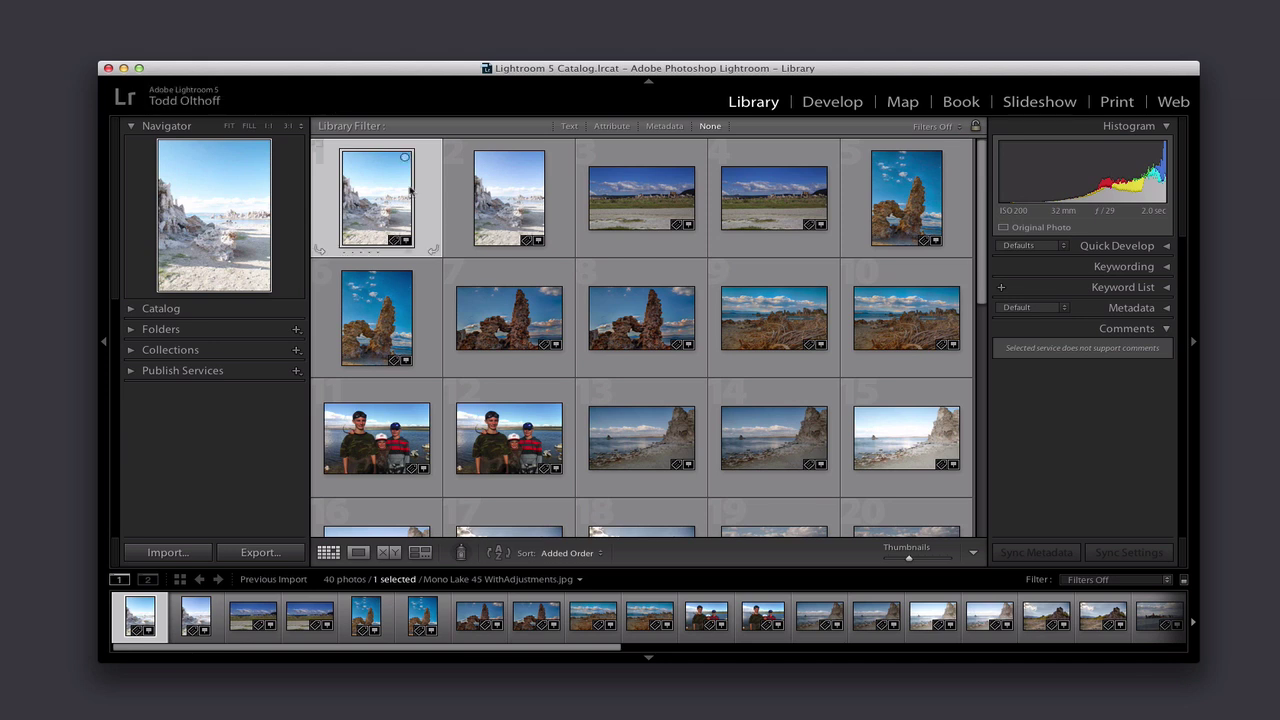
- Select the sixth photo and expand its Metadata panel to check Creator and copyright
left_click(423, 307)
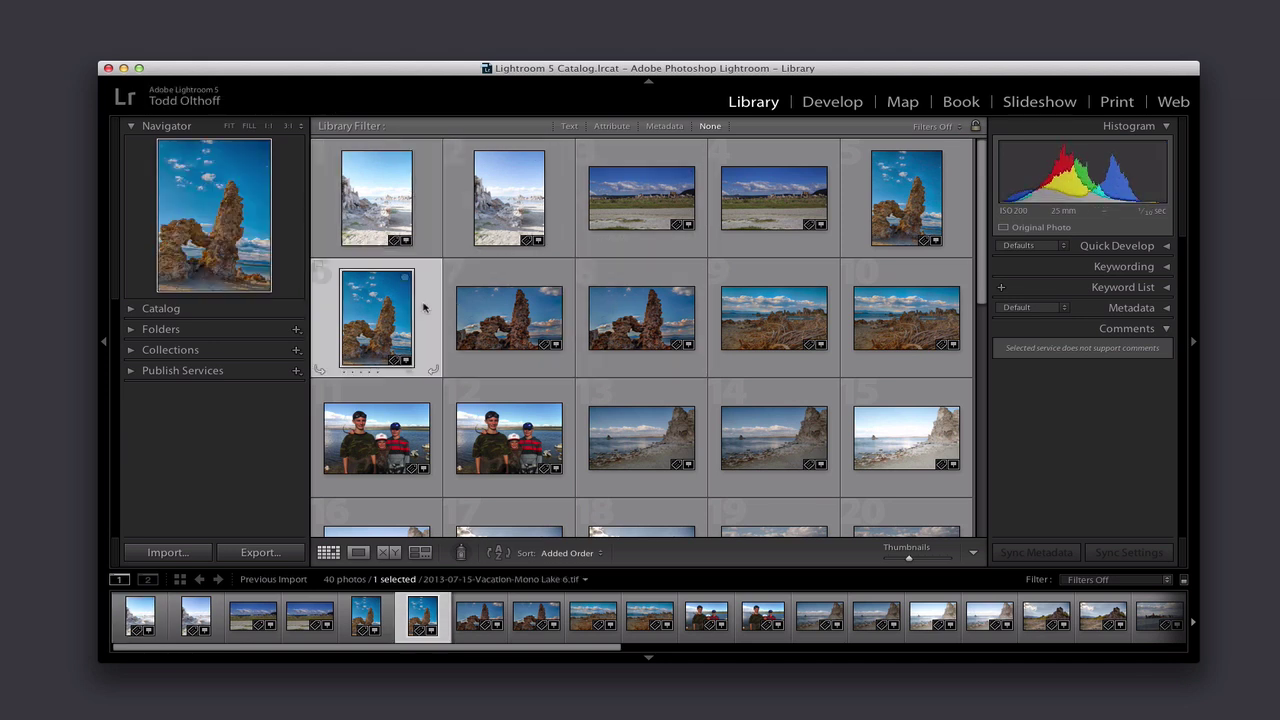
left_click(1167, 268)
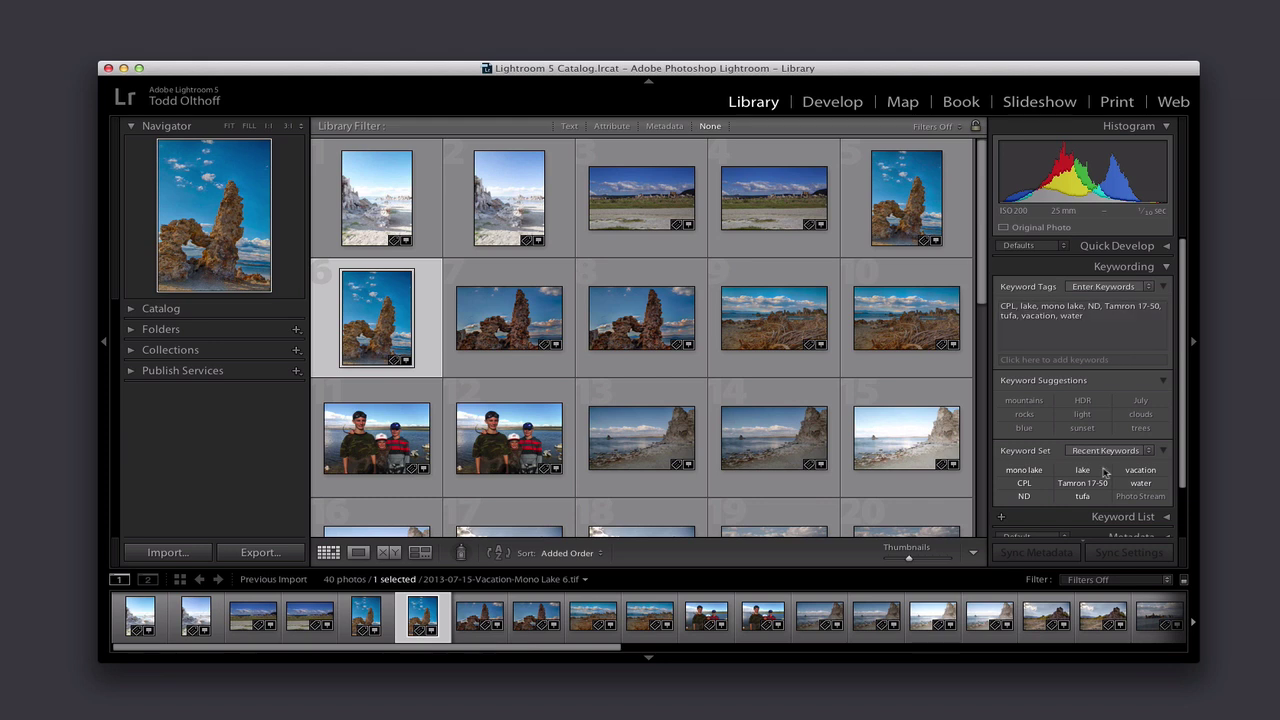
left_click(1167, 268)
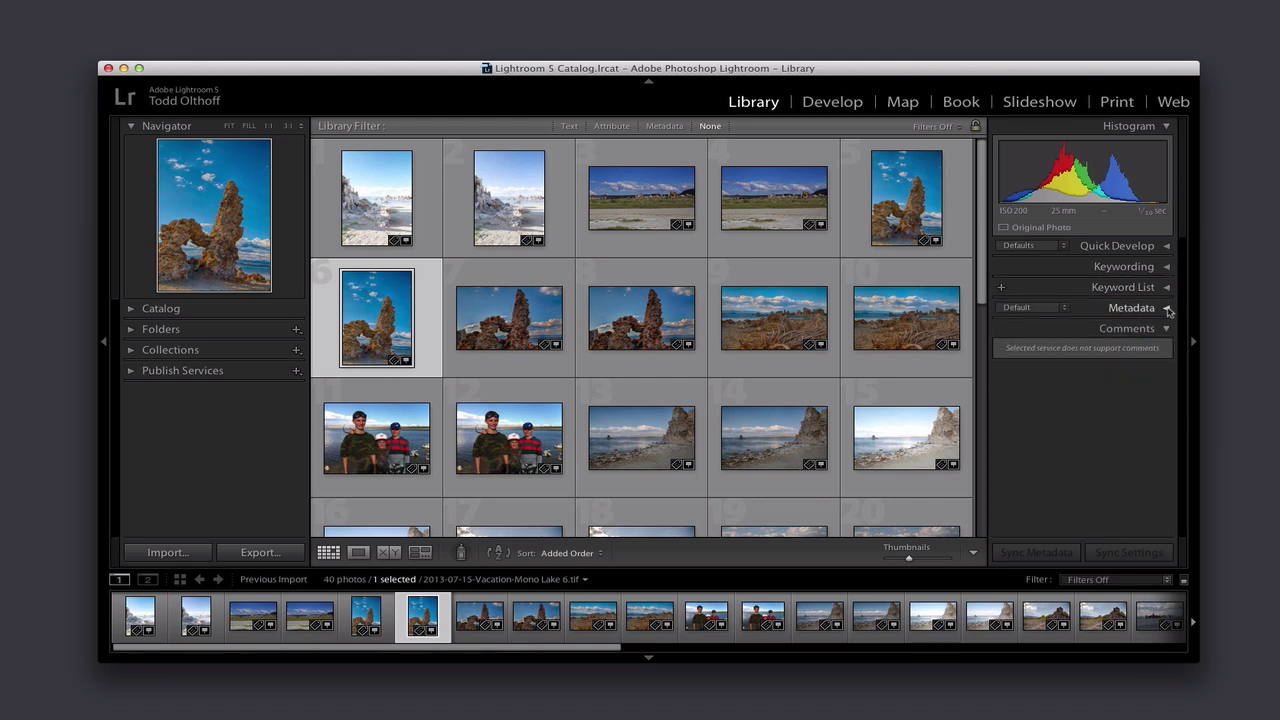
left_click(1167, 311)
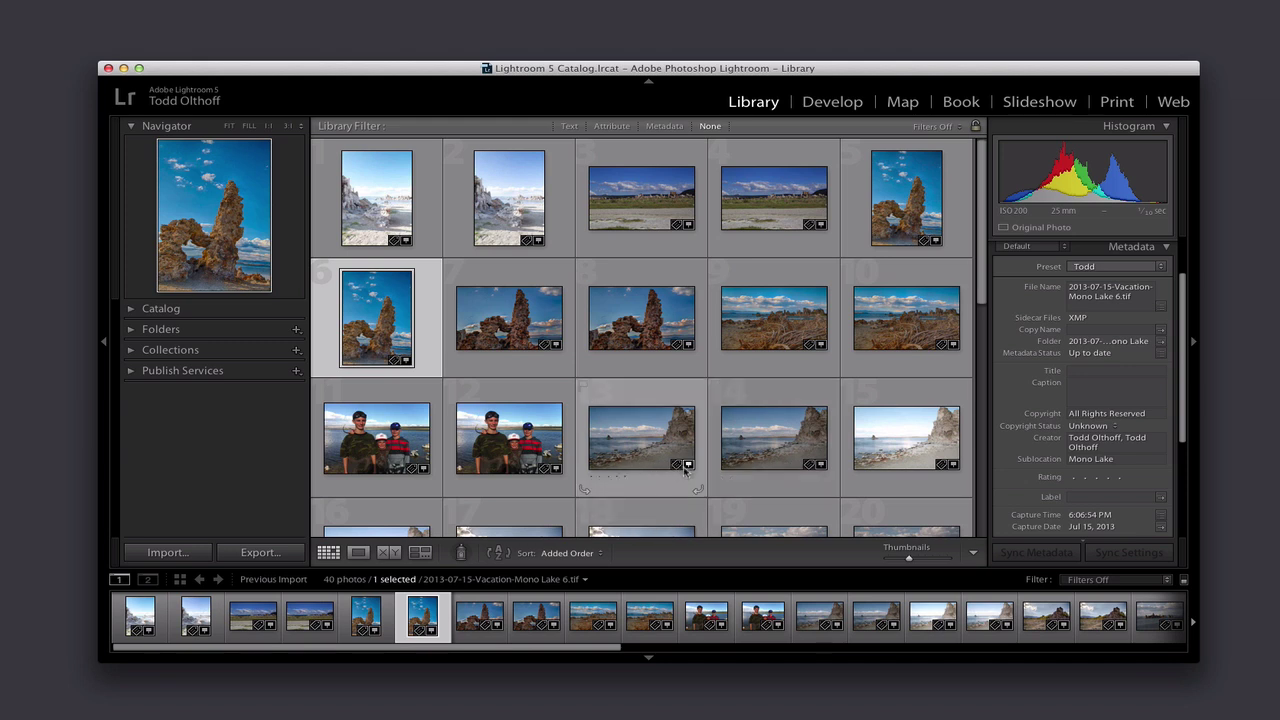
mouse_move(686, 470)
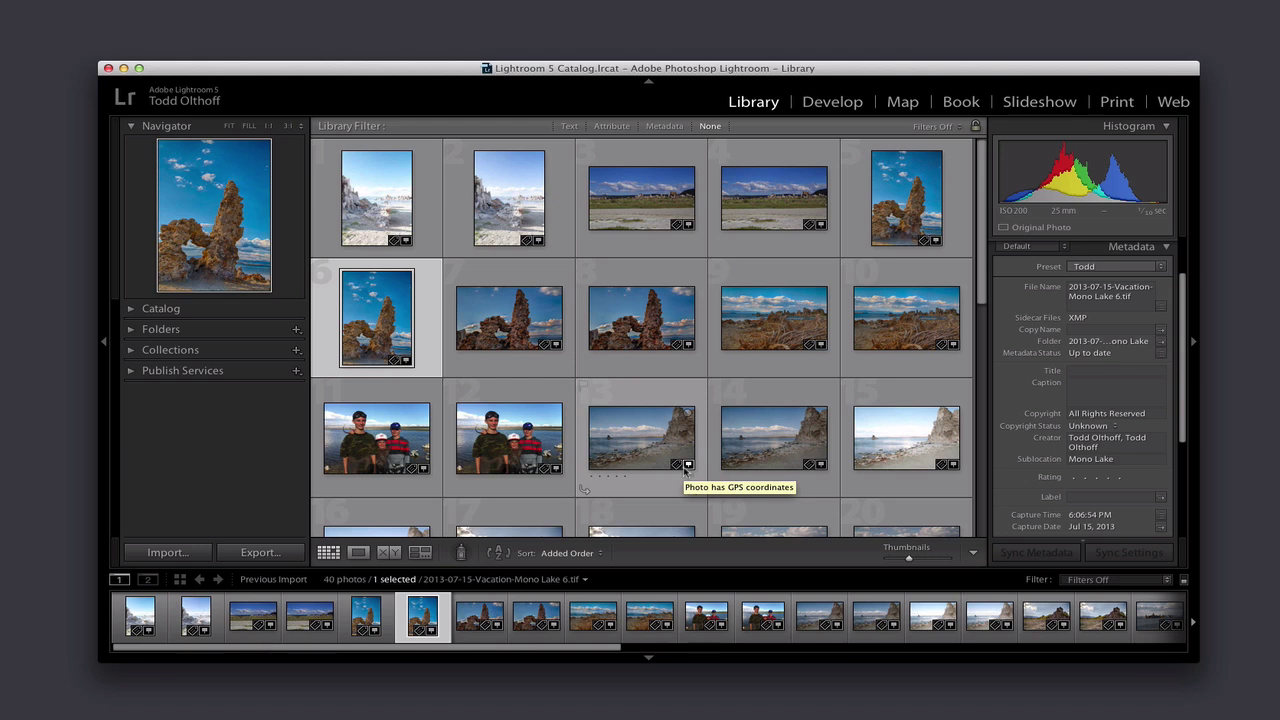